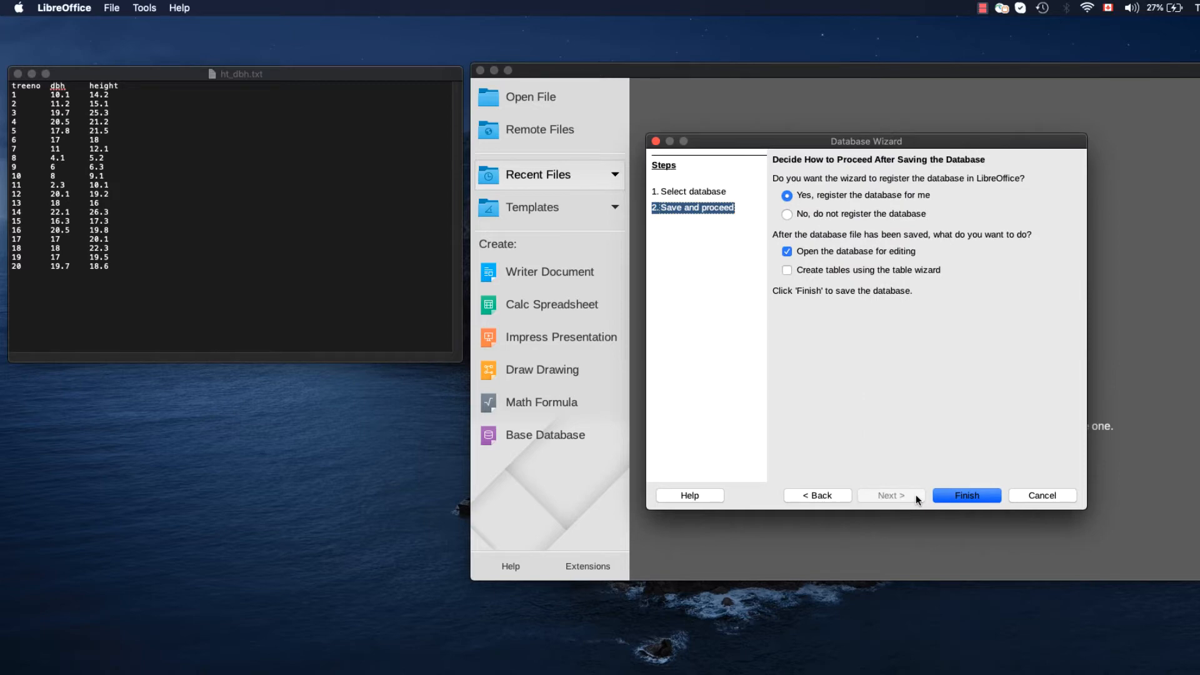
Step: Finish the database wizard and save the new database in Documents as Tree Height
left_click(987, 493)
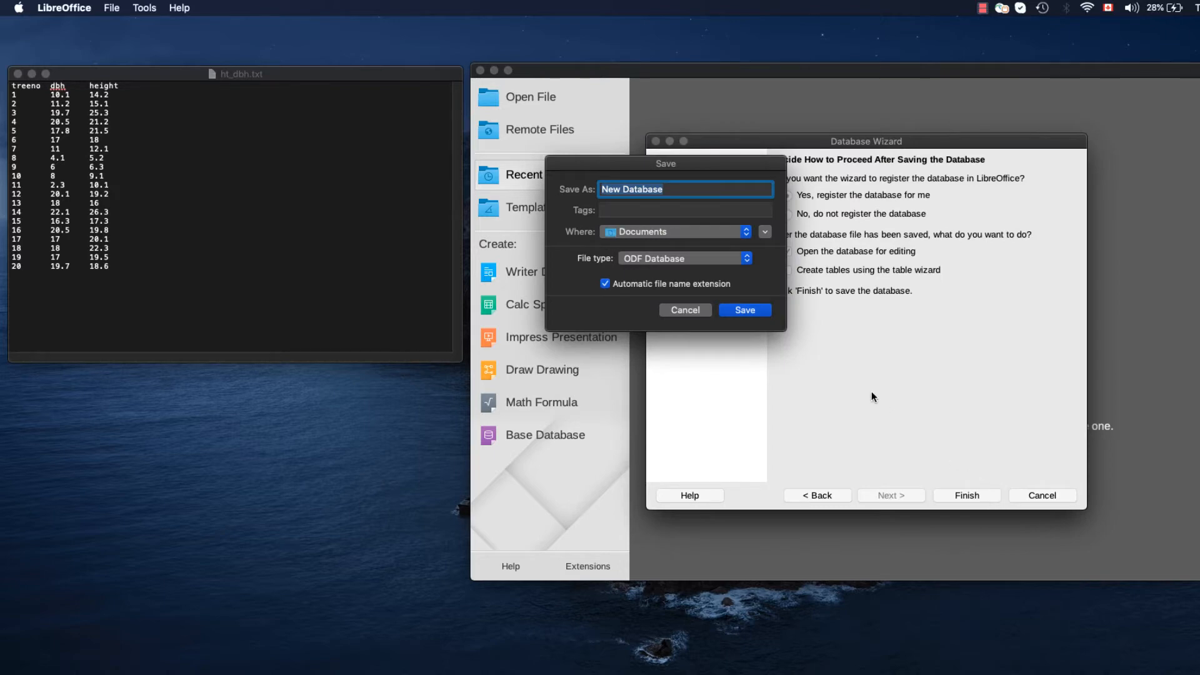
type("Tree Height")
left_click(741, 311)
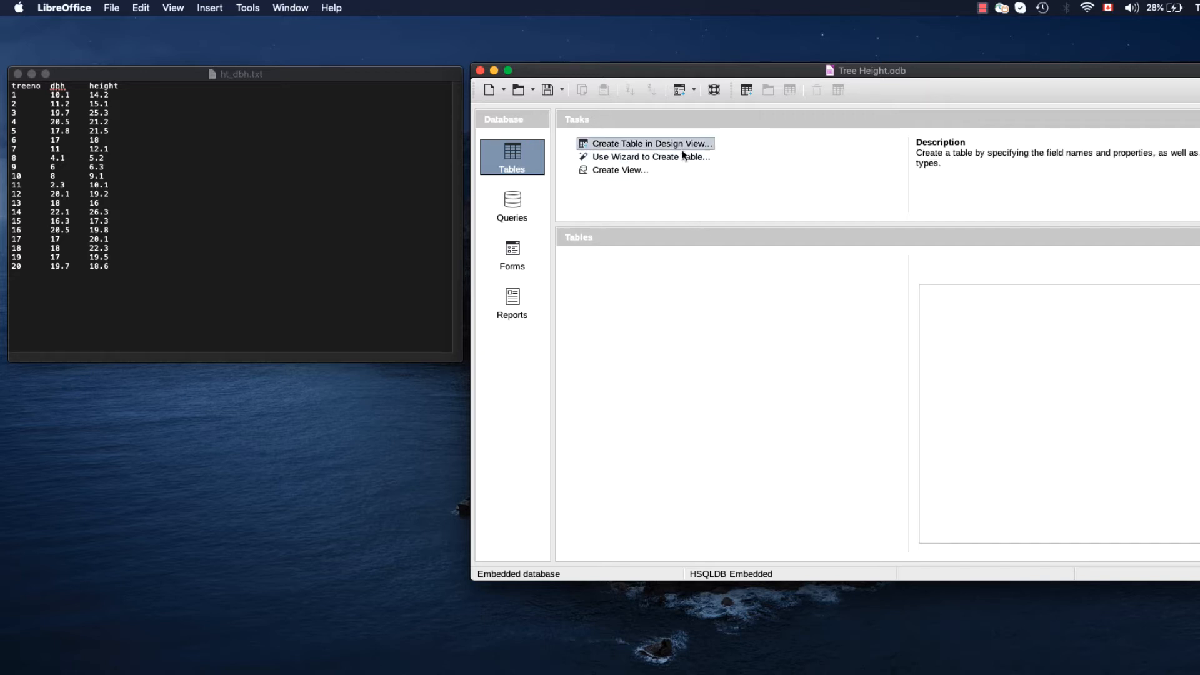
Step: Start a new table in design view and add a field named TreeNo with the type Integer [ INTEGER ]
left_click(706, 144)
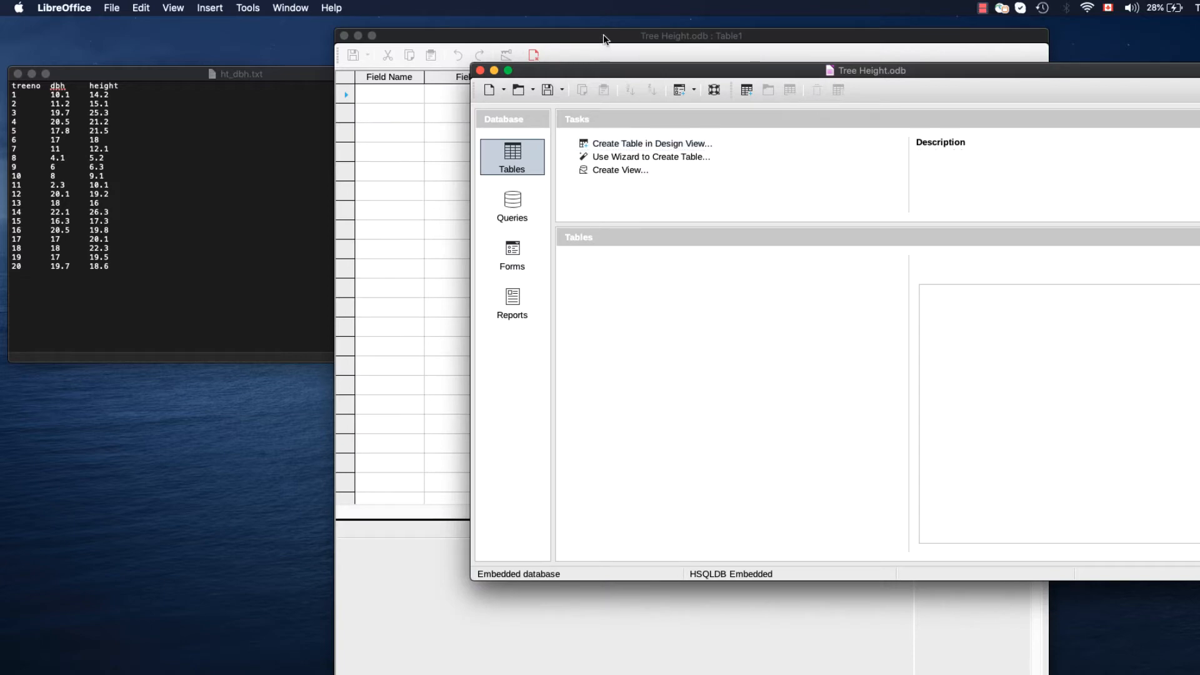
left_click_drag(604, 35, 741, 36)
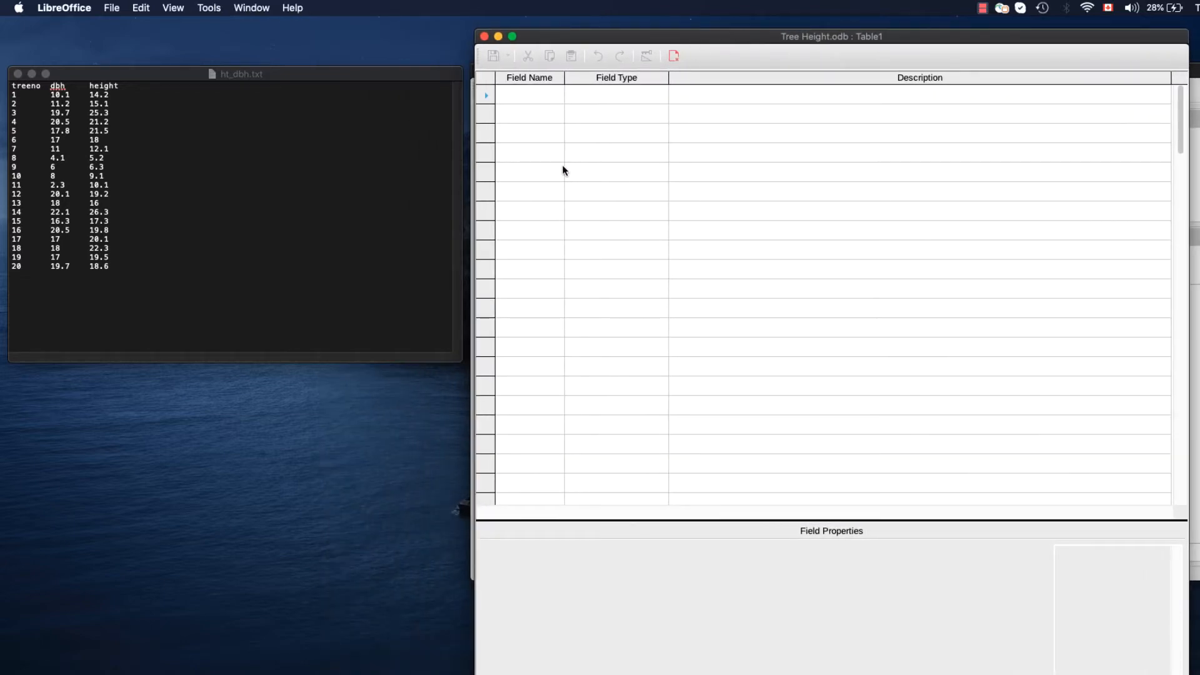
left_click(526, 94)
type("T")
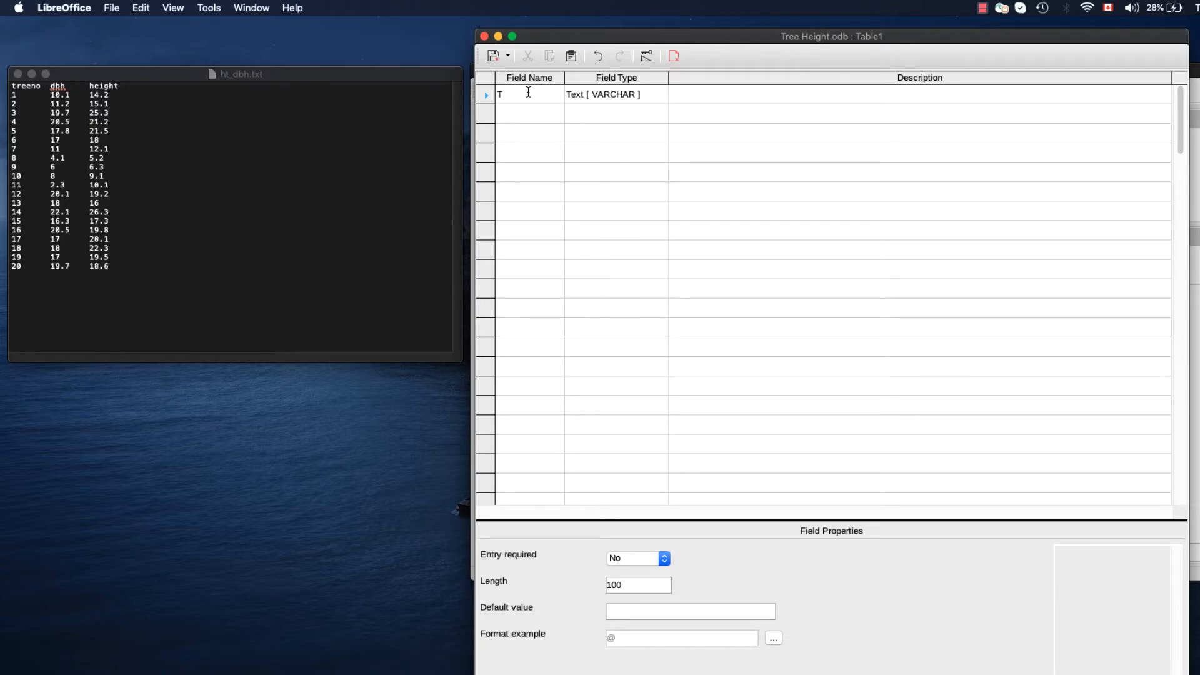
type("reeNo")
left_click(640, 93)
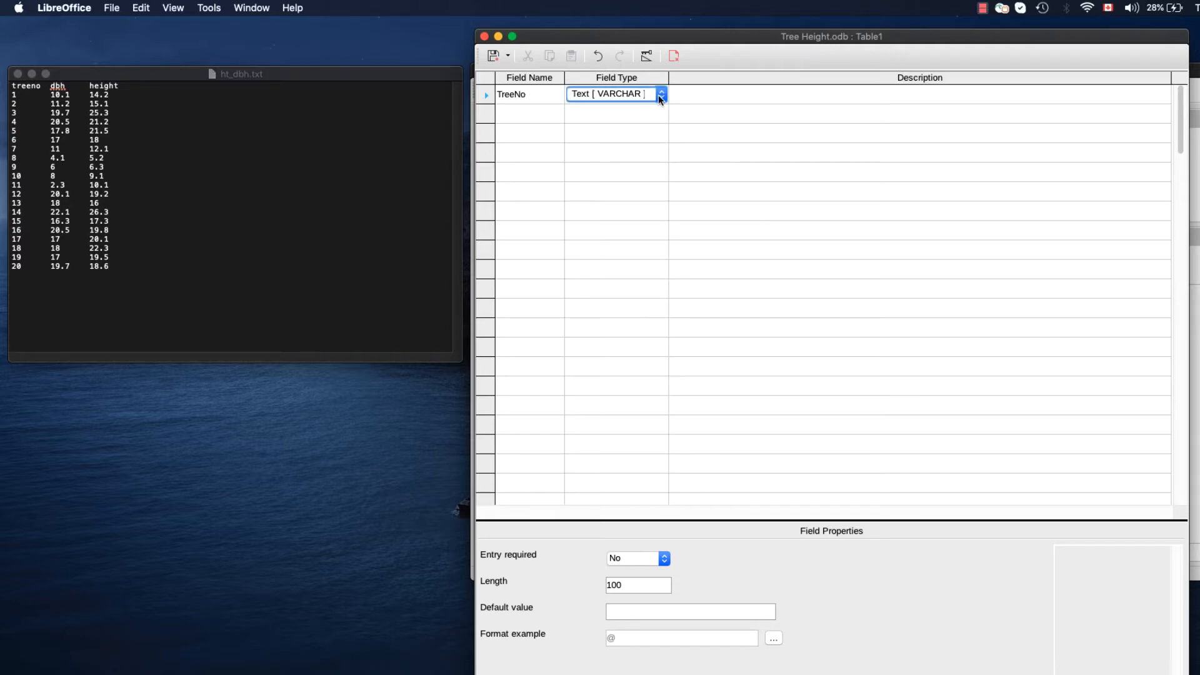
left_click(662, 94)
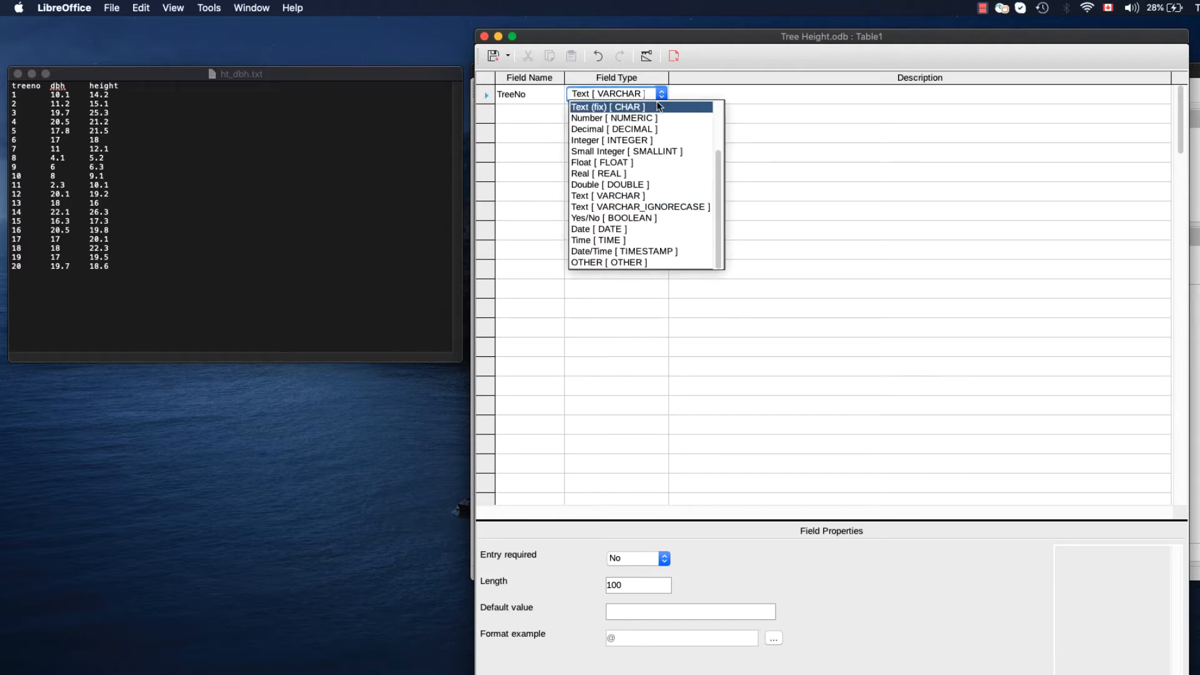
left_click(637, 141)
Step: Add a dbh field with the type Number [ NUMERIC ] and 1 decimal place
left_click(519, 116)
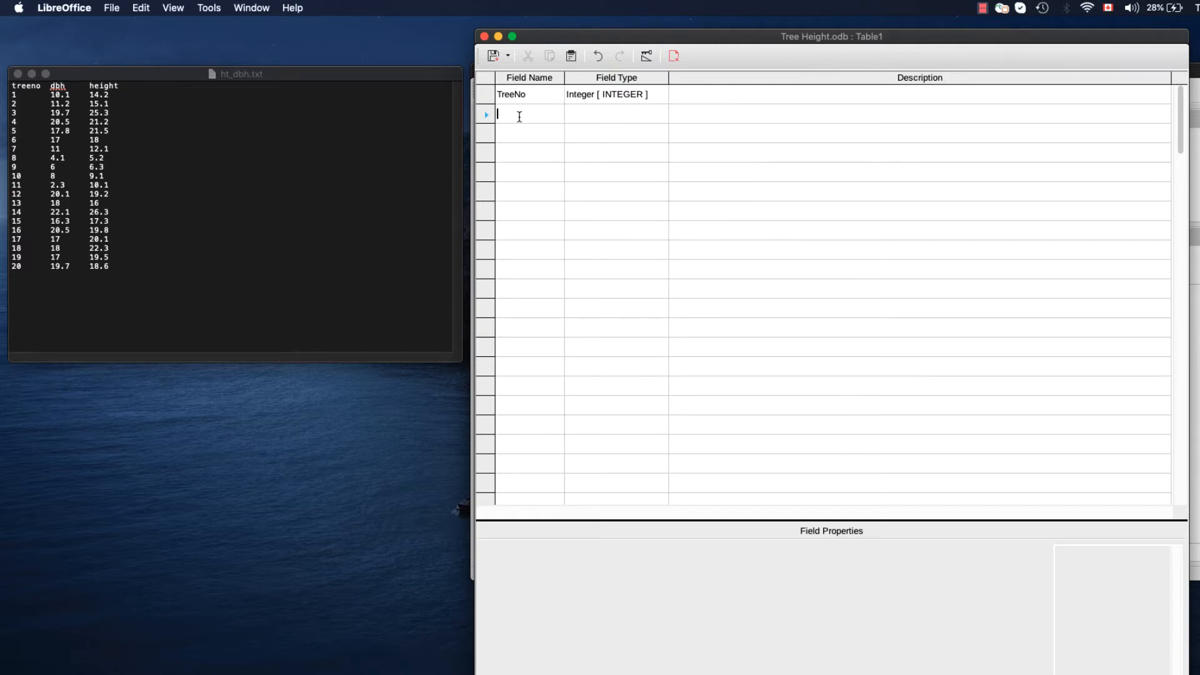
type("dbh")
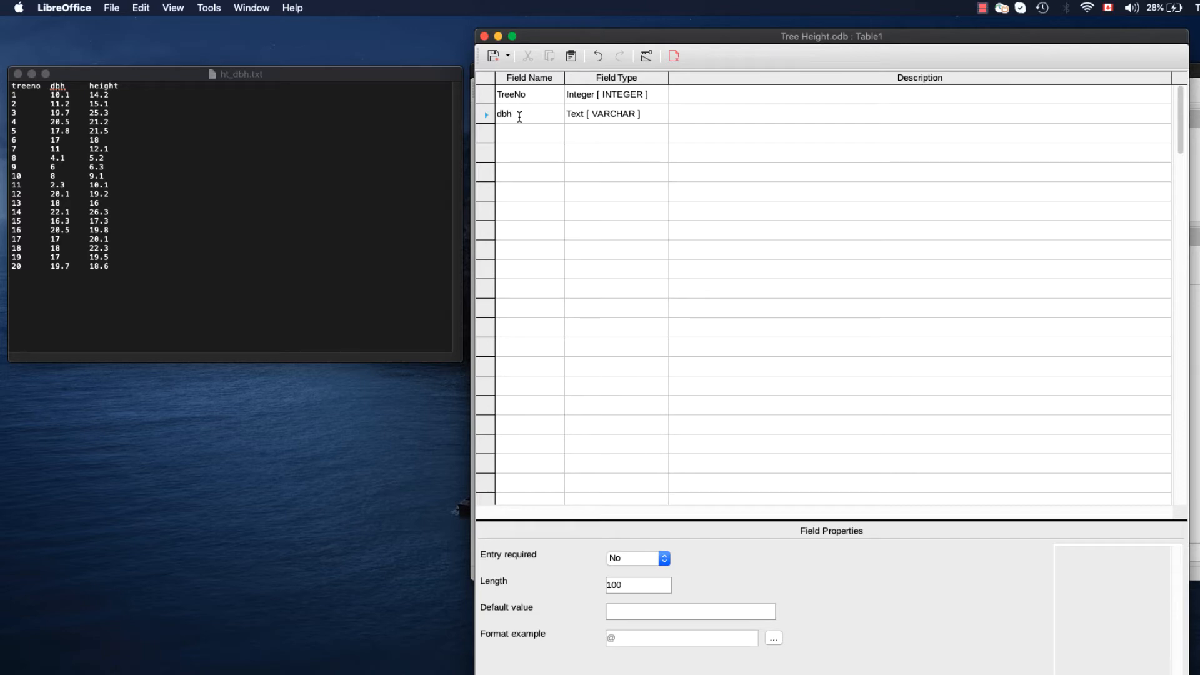
left_click(646, 117)
left_click(661, 115)
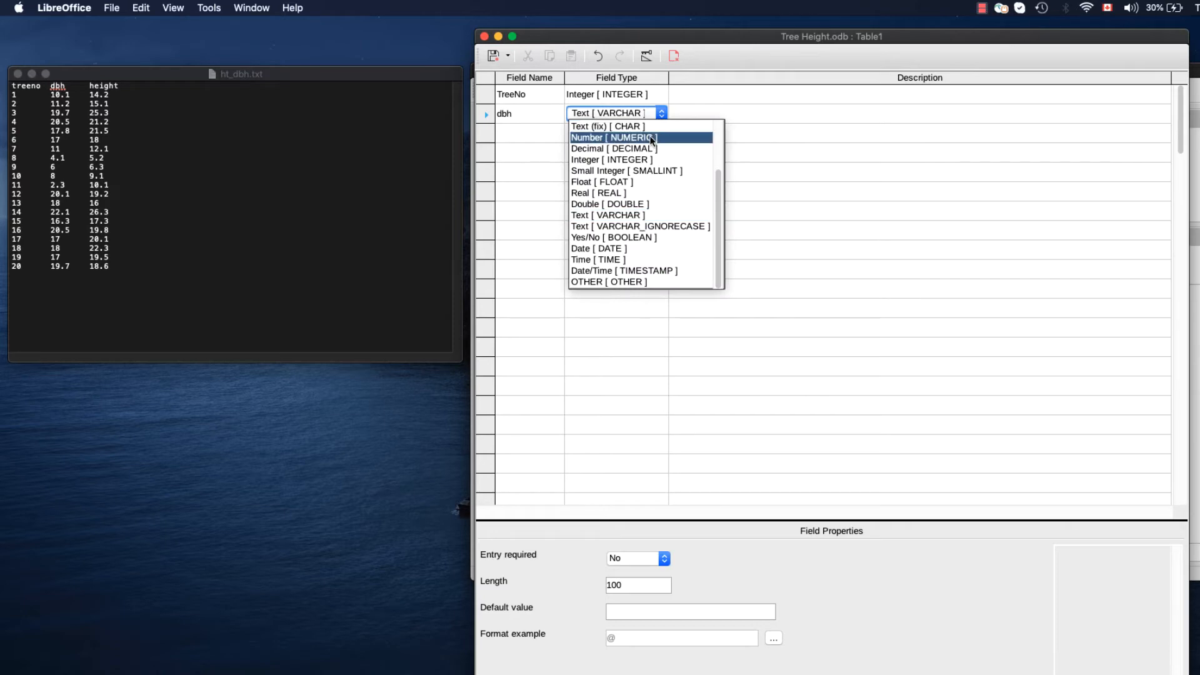
left_click(650, 137)
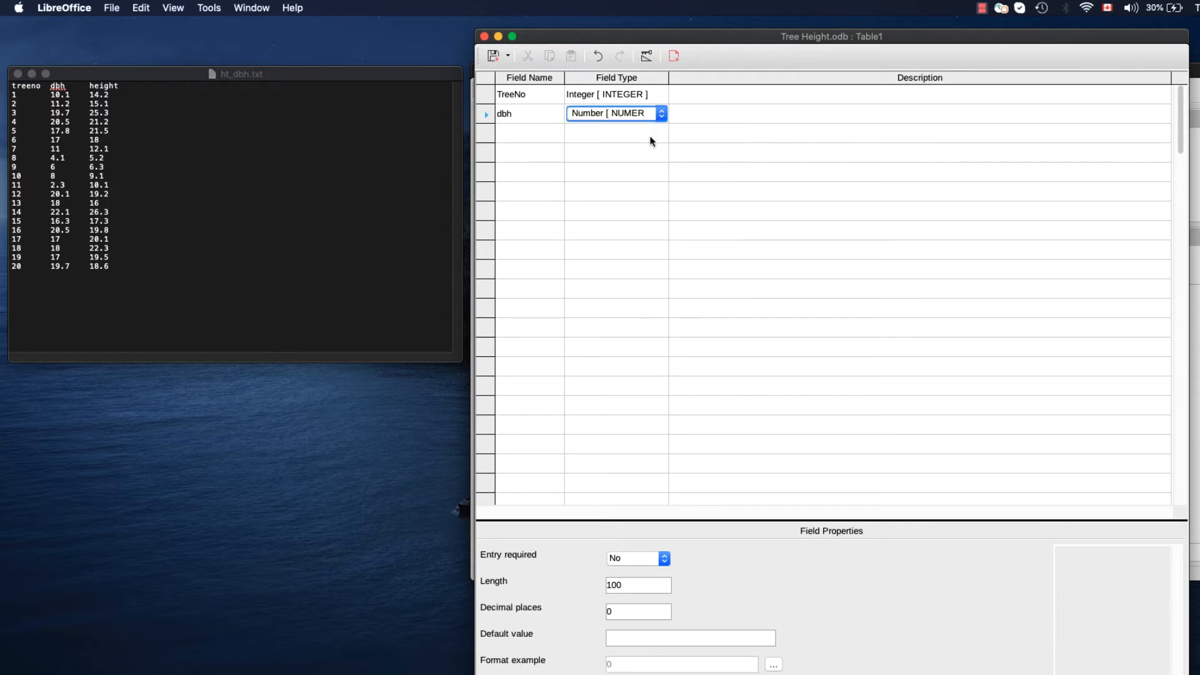
left_click(616, 611)
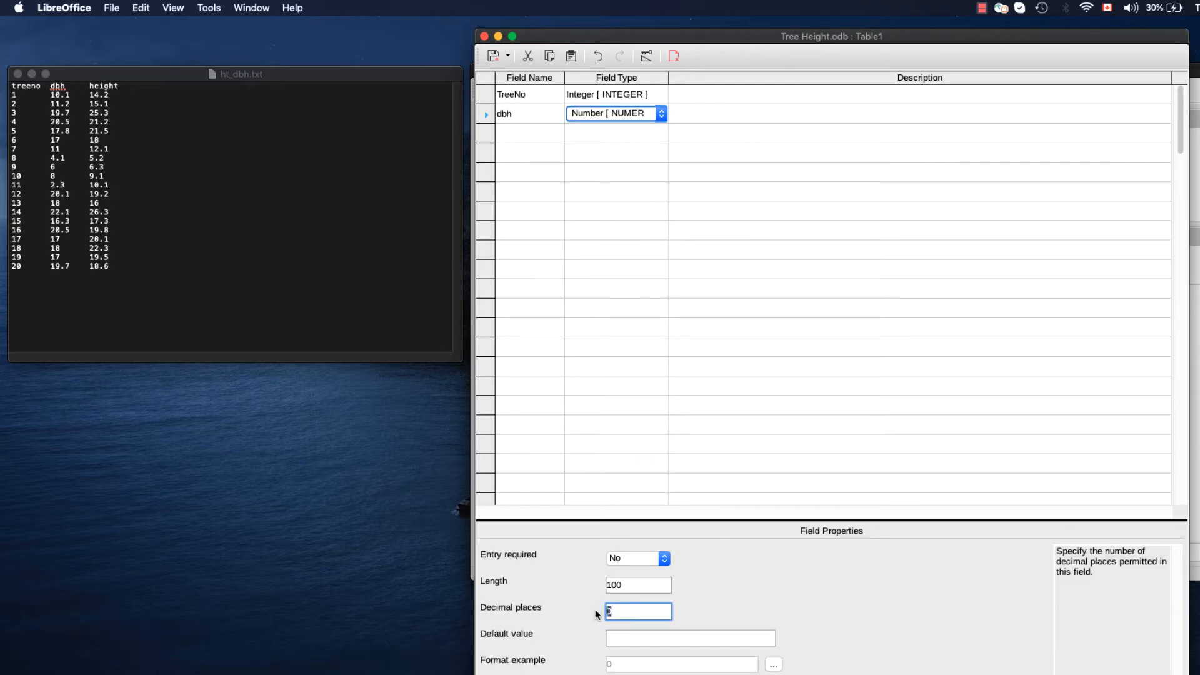
type("1")
Step: Add a height field below dbh with the type Number [ NUMERIC ] and 1 decimal place
left_click(540, 134)
type("height")
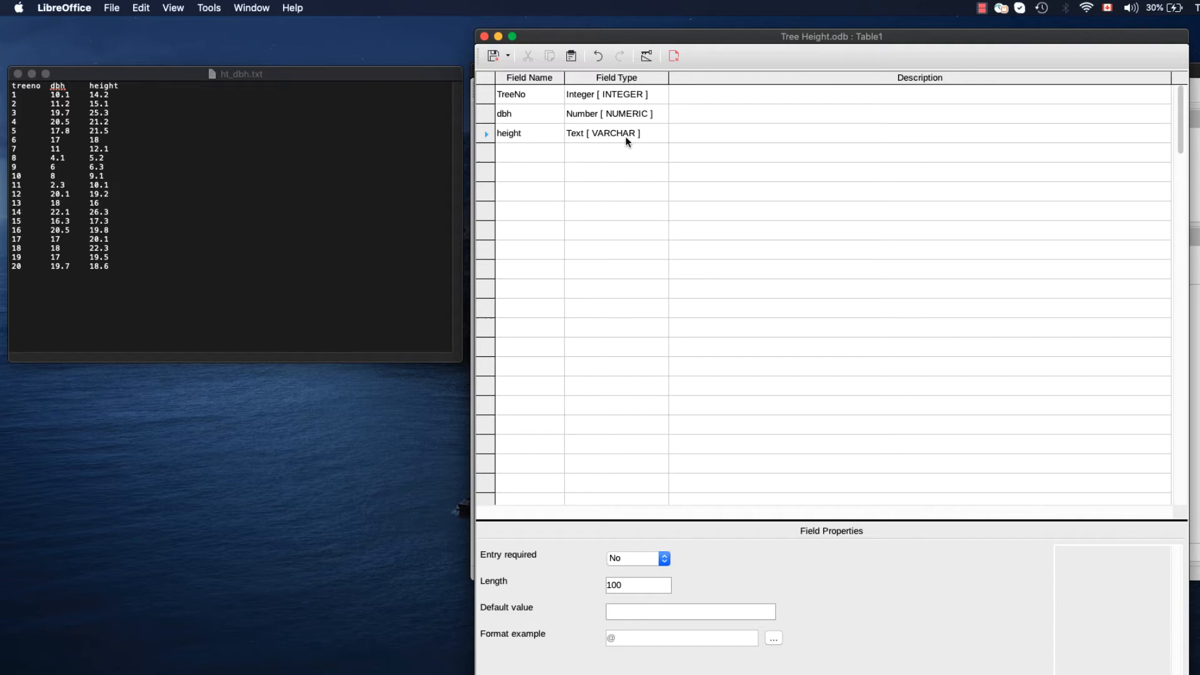
left_click(627, 141)
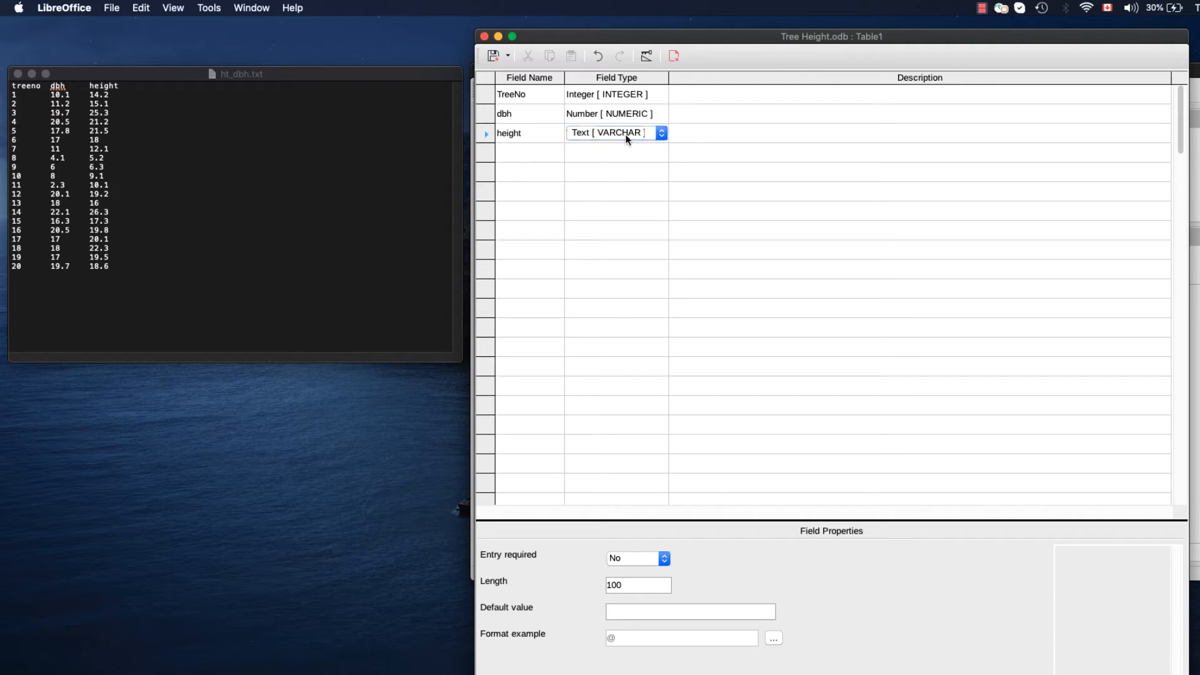
left_click(660, 132)
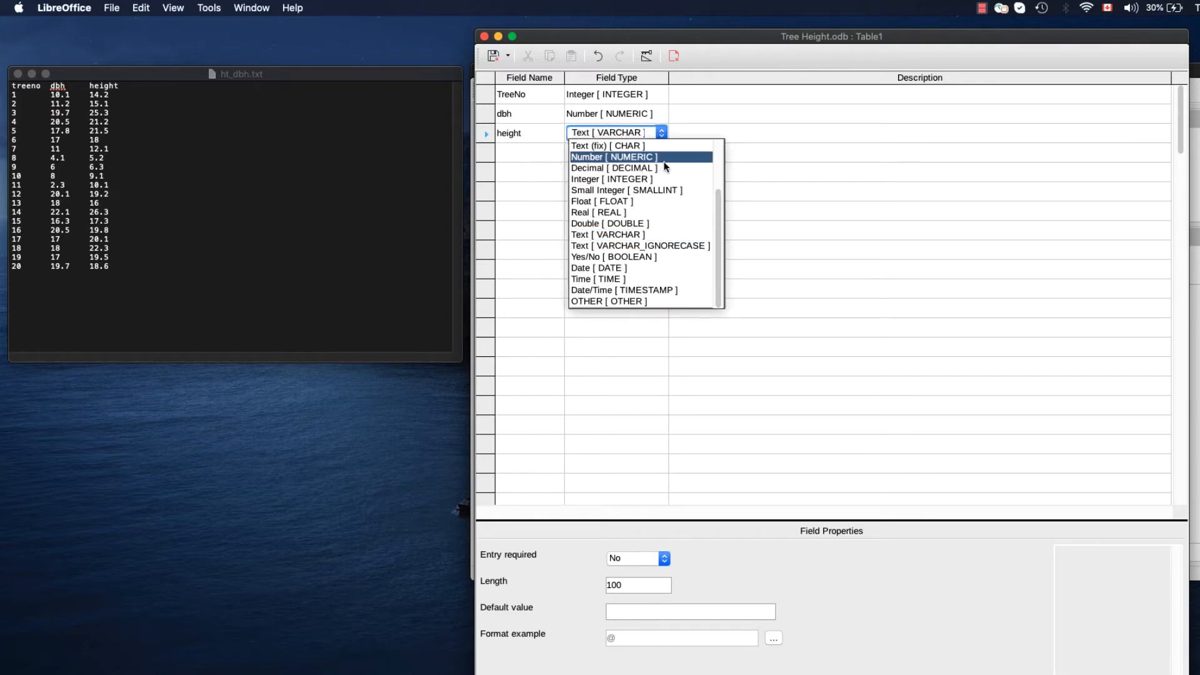
left_click(666, 160)
left_click(610, 612)
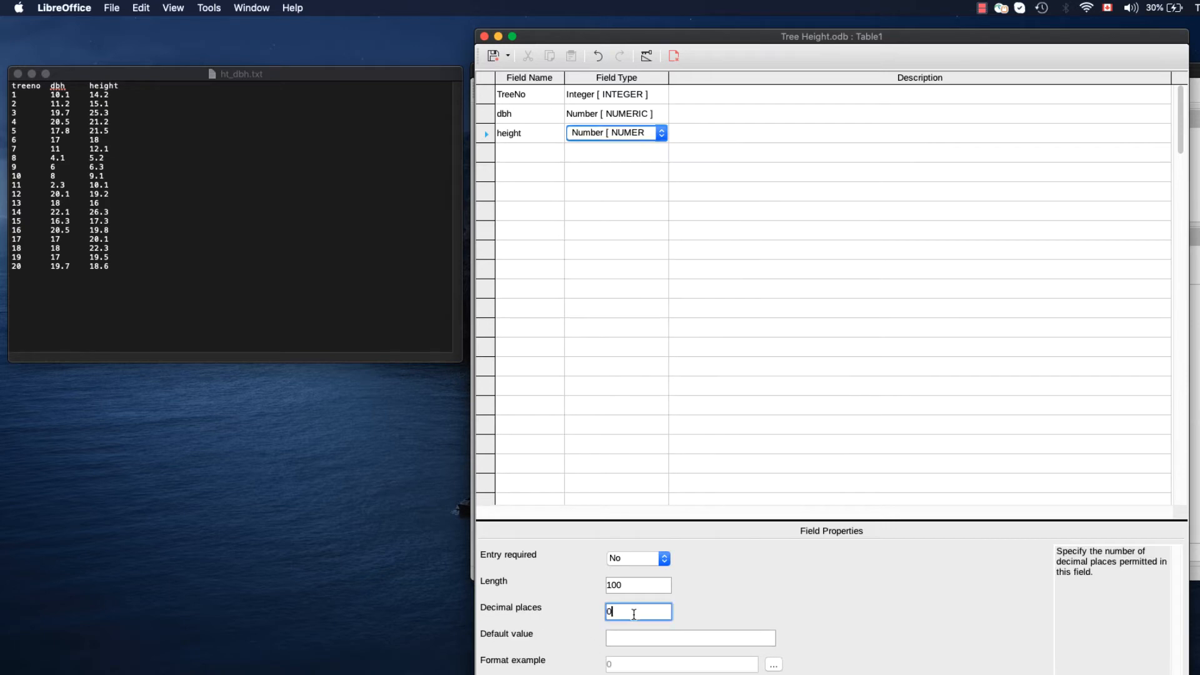
type("1")
Step: Make the TreeNo field the primary key of the table
left_click(485, 97)
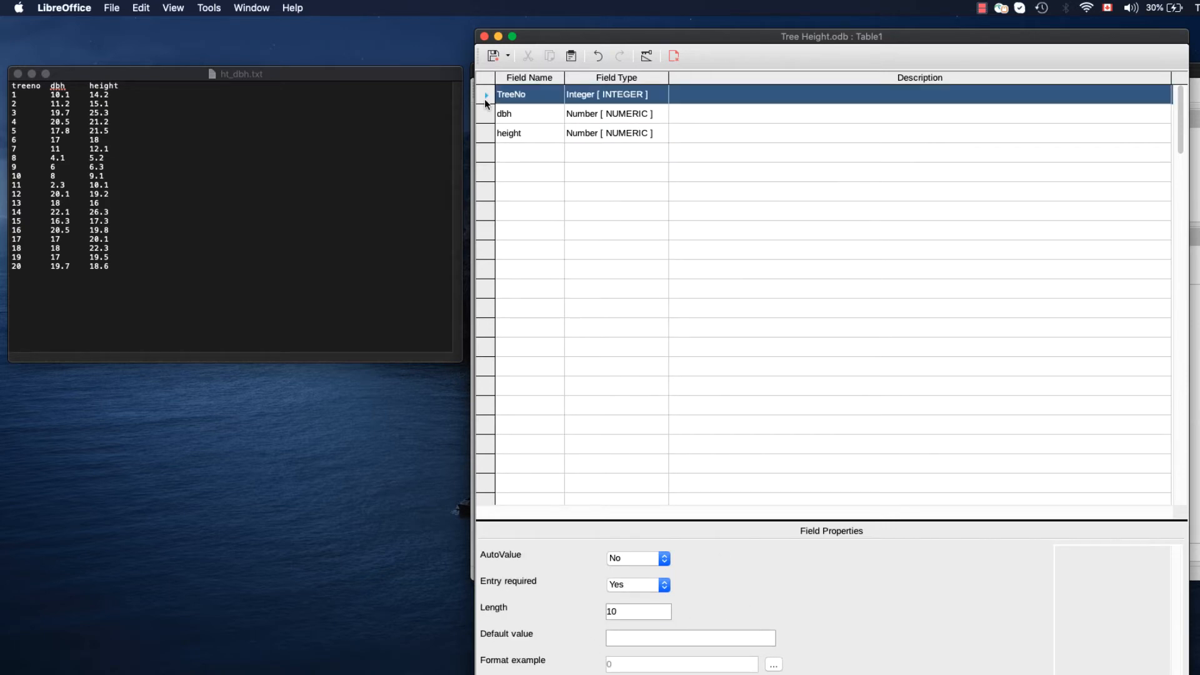
right_click(486, 94)
left_click(526, 159)
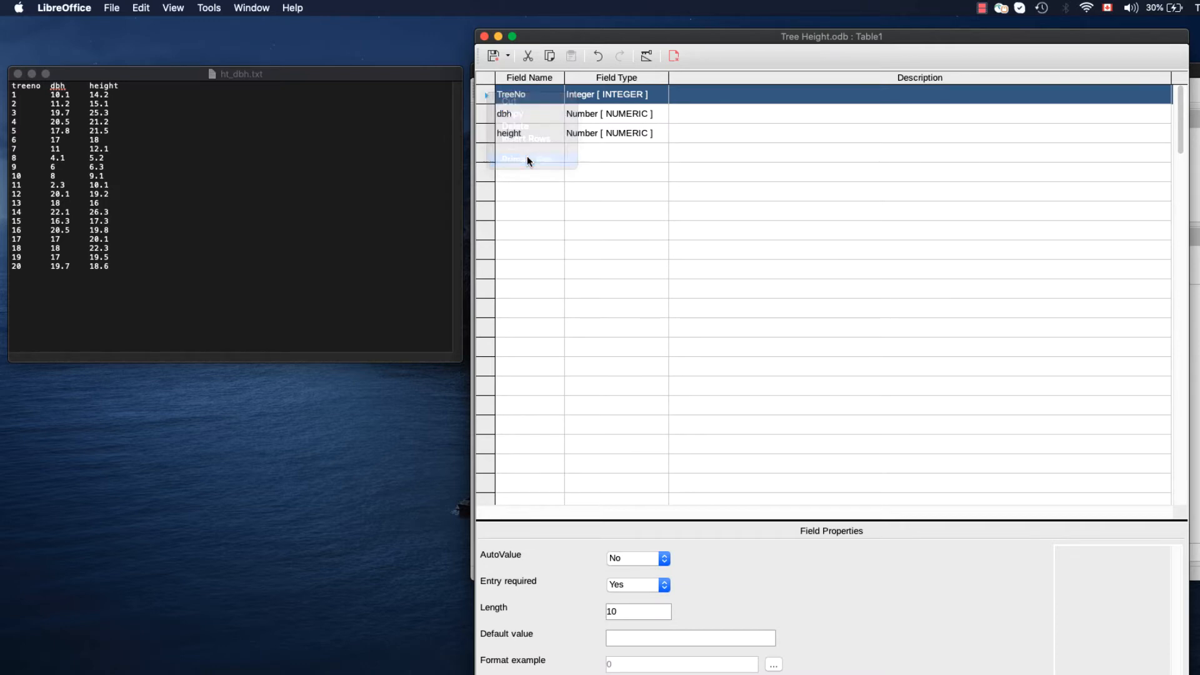
Step: Add two more fields below height, named surveyor and date
left_click(520, 155)
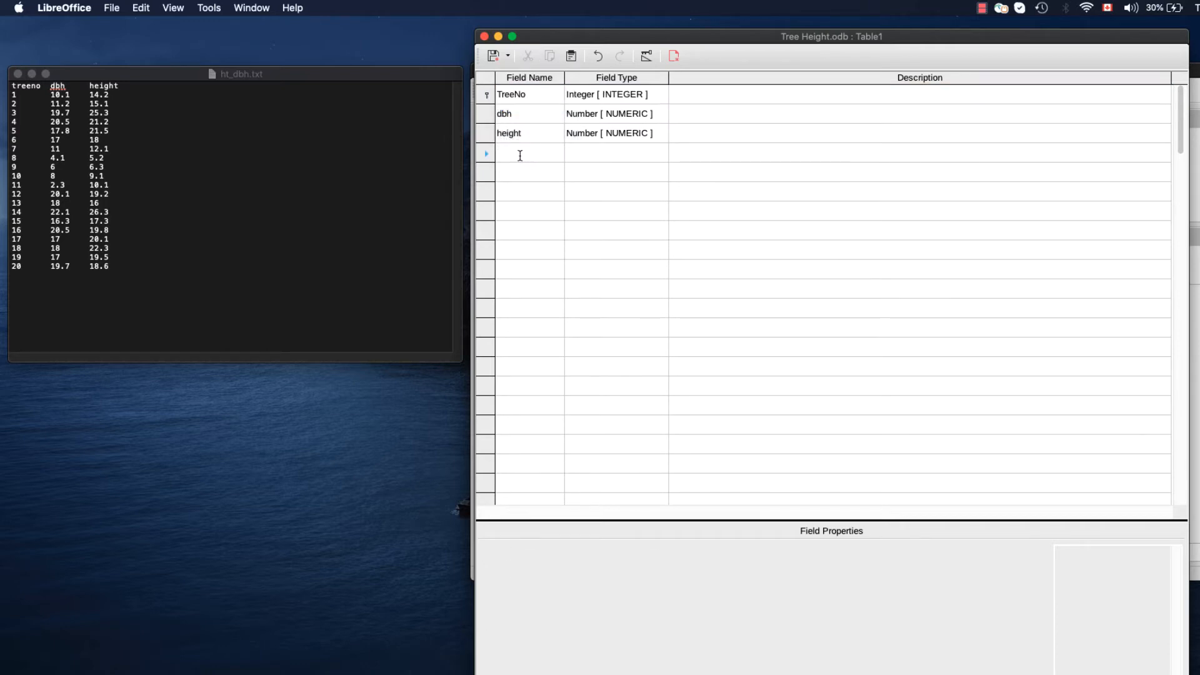
type("s")
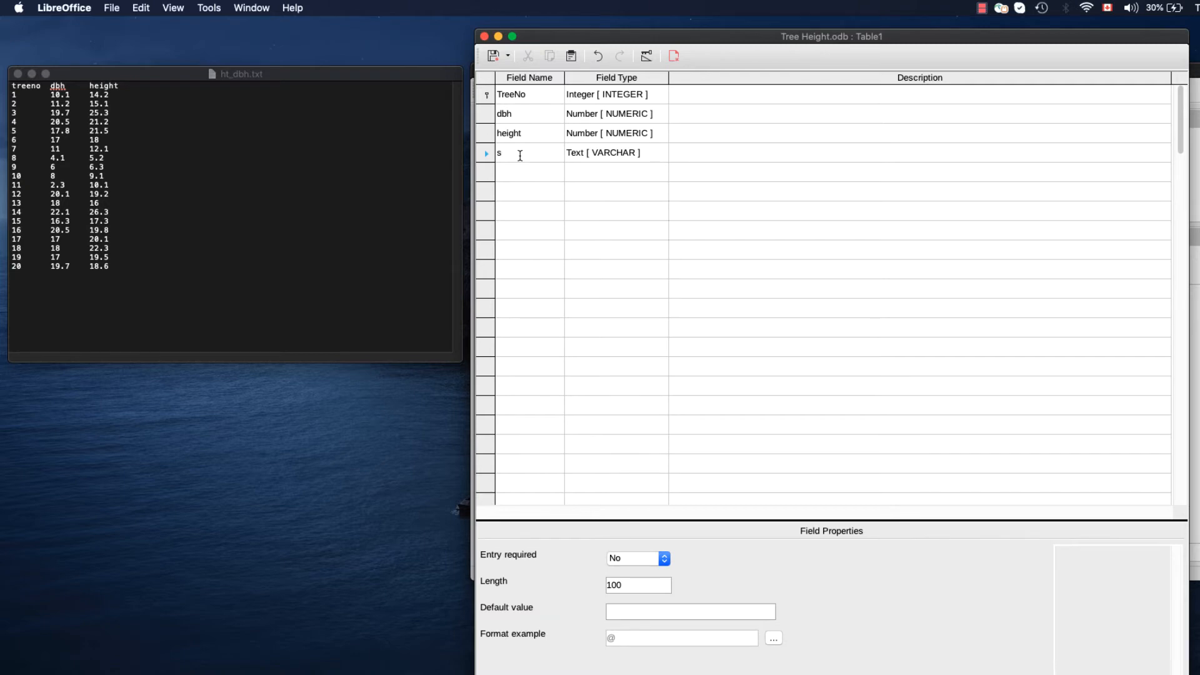
type("urveyor")
left_click(488, 179)
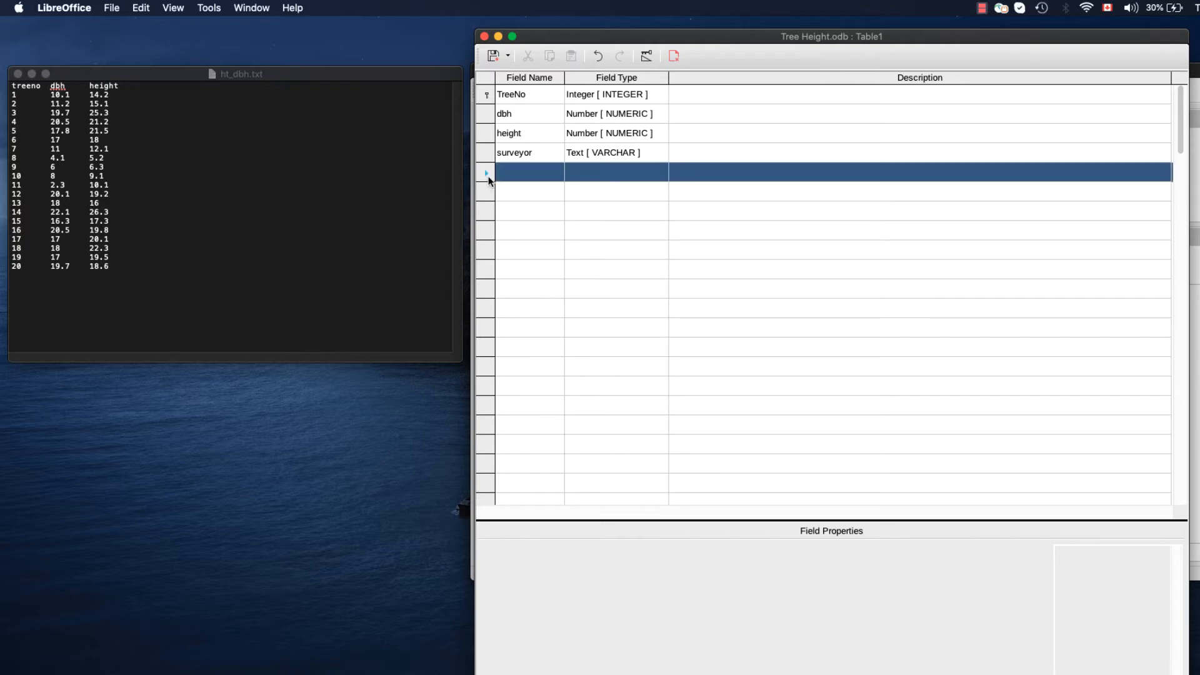
left_click(520, 173)
type("date")
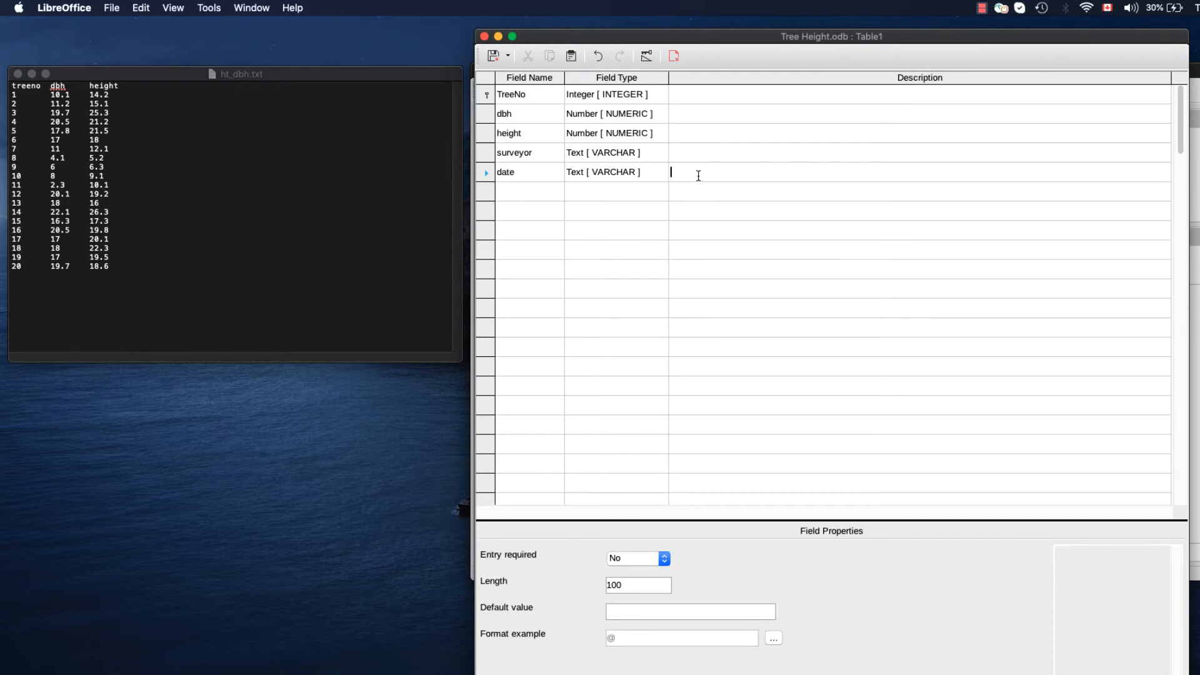
Step: Describe the date field as "Date the tree was measured" and the surveyor field as "Name of the person who measured the tree"
type("D")
type("ate time")
type("tree was")
type(" measured")
left_click(702, 152)
type("Name of the perso")
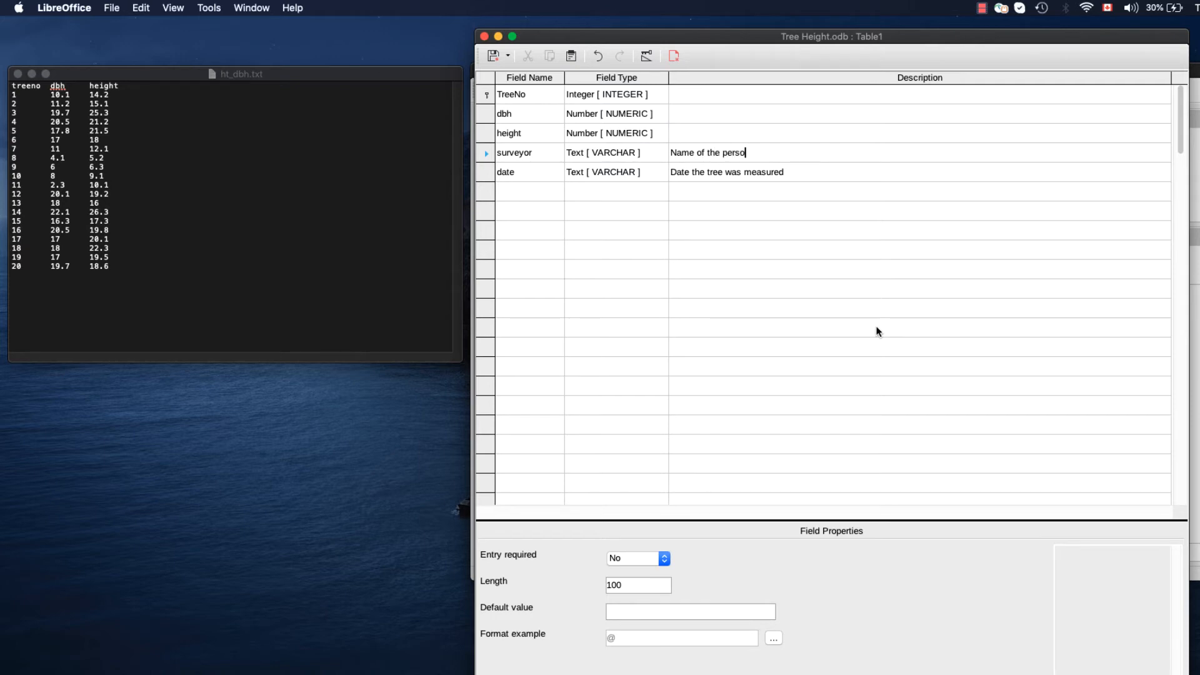
type("n who measure")
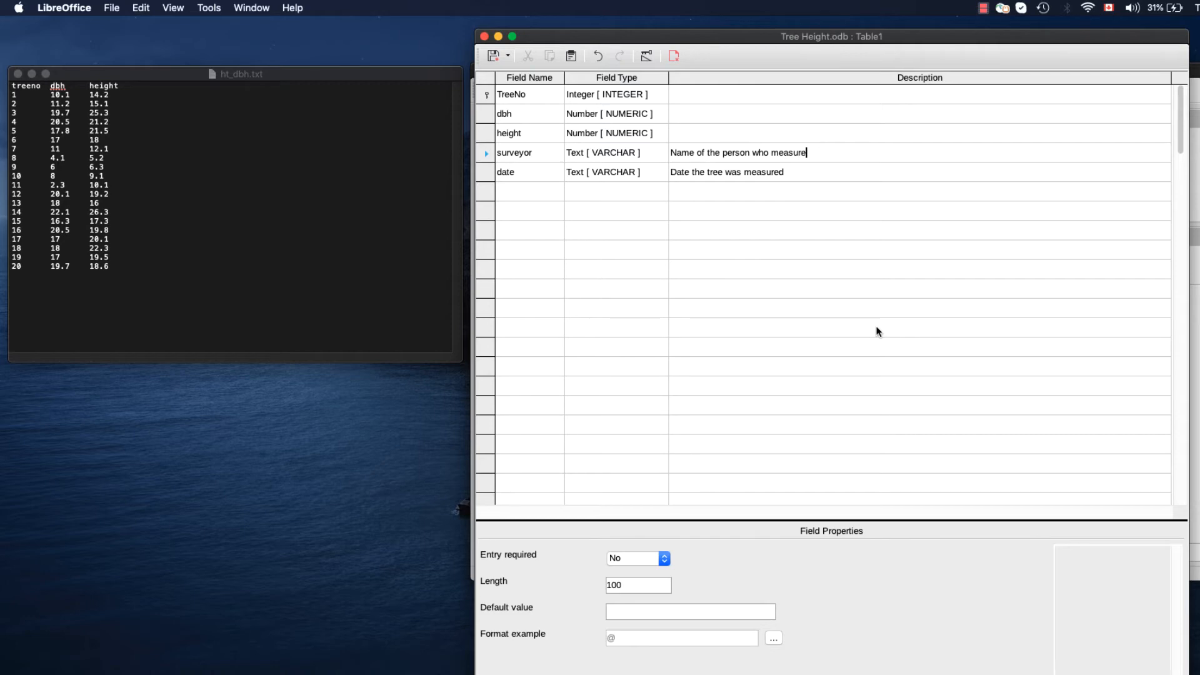
type("d the tree")
left_click(724, 265)
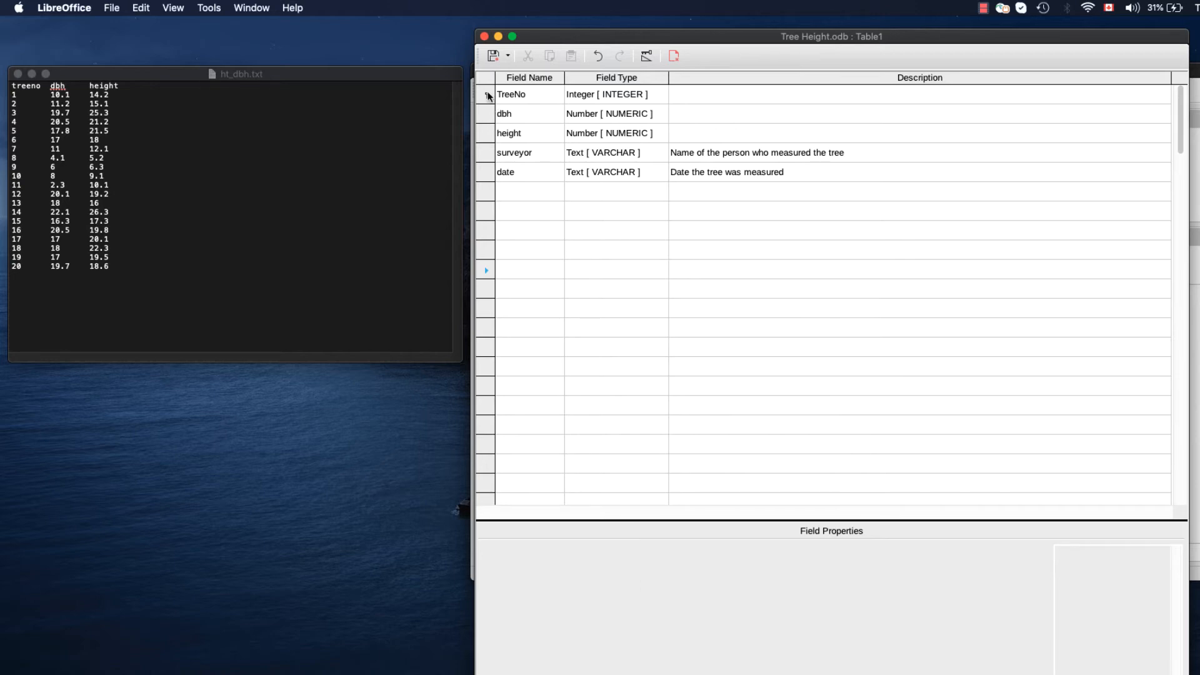
Step: Set the date field's type to Date [ DATE ] with the YYYY-MM-DD format
left_click(593, 171)
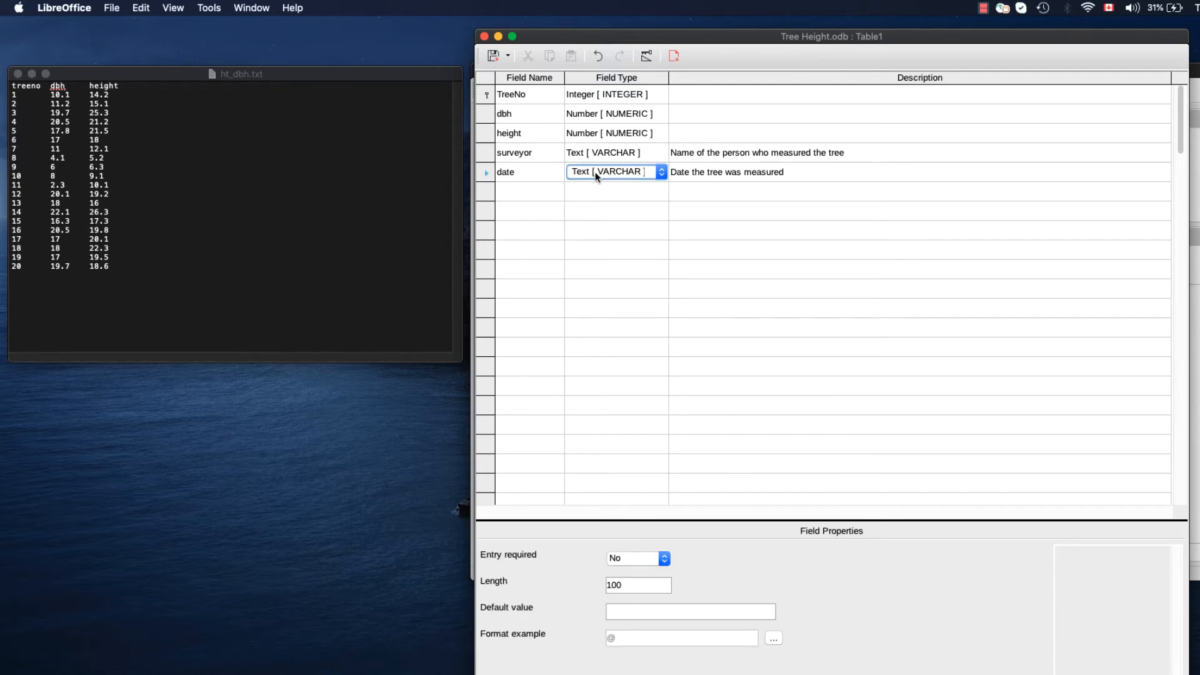
left_click(663, 174)
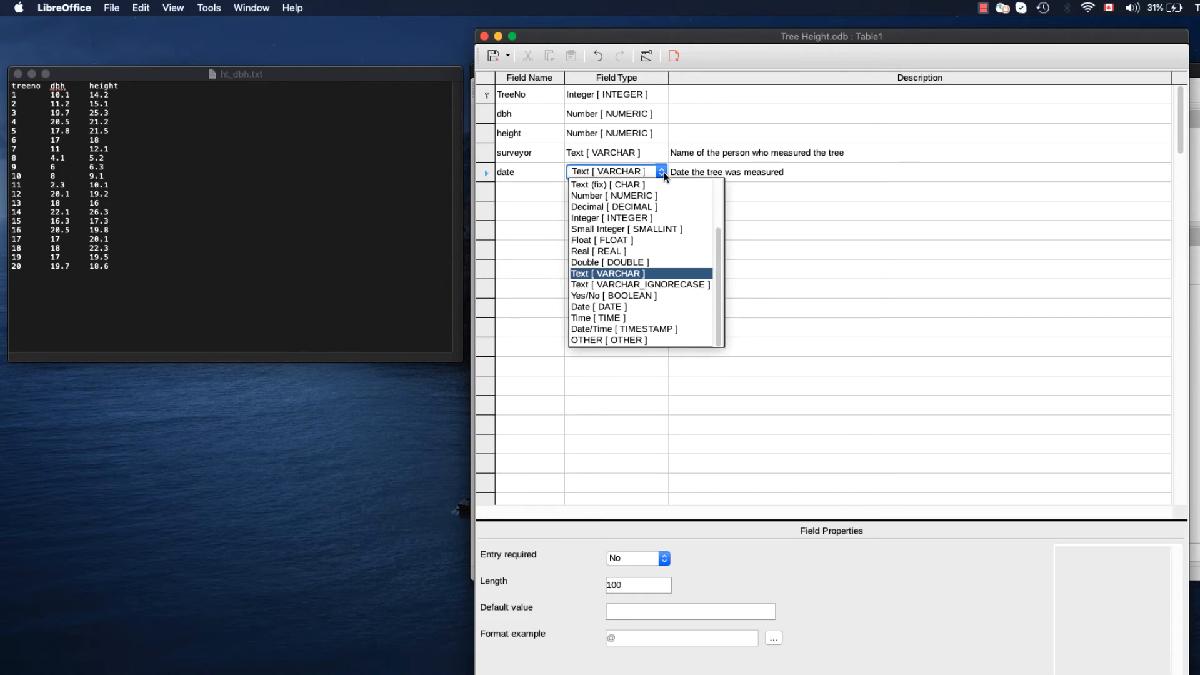
left_click(635, 309)
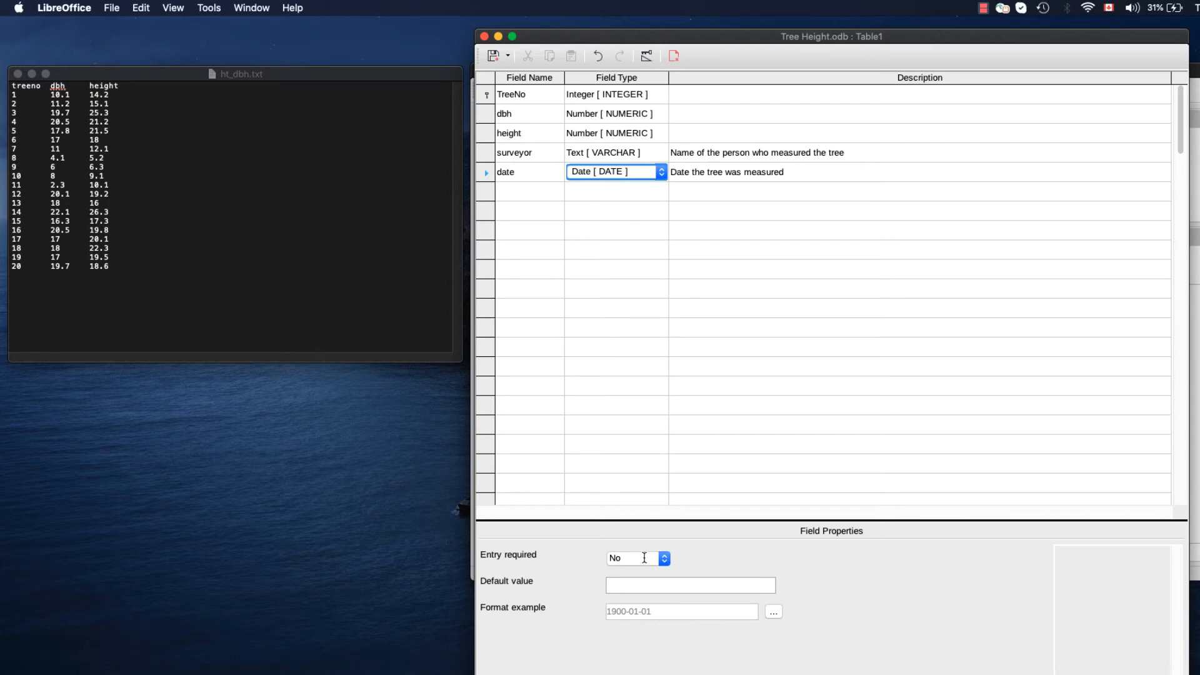
left_click(773, 612)
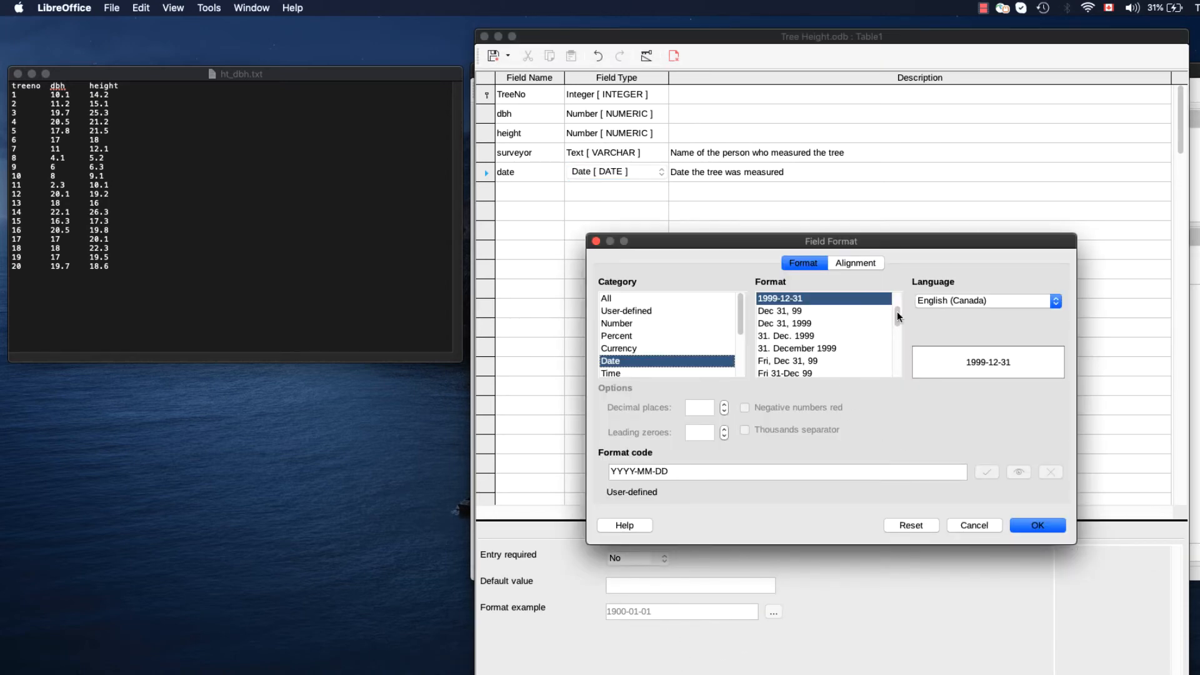
mouse_move(898, 312)
left_mouse_down()
mouse_move(911, 379)
mouse_move(898, 300)
left_mouse_up()
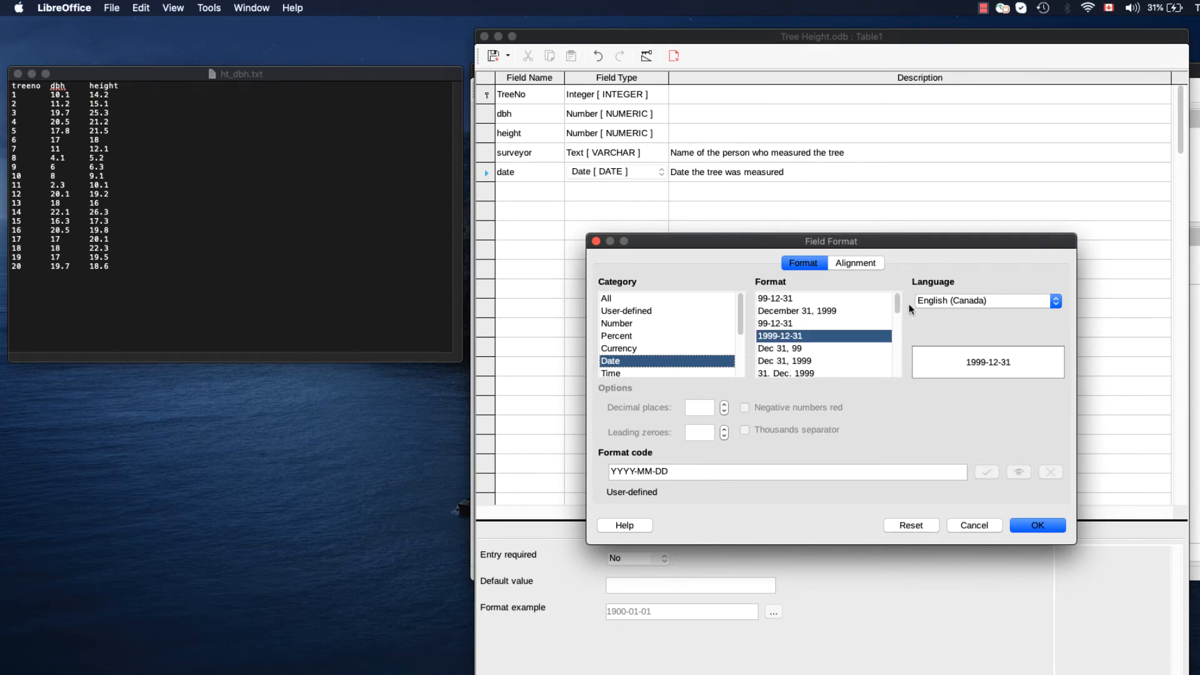
left_click(1056, 528)
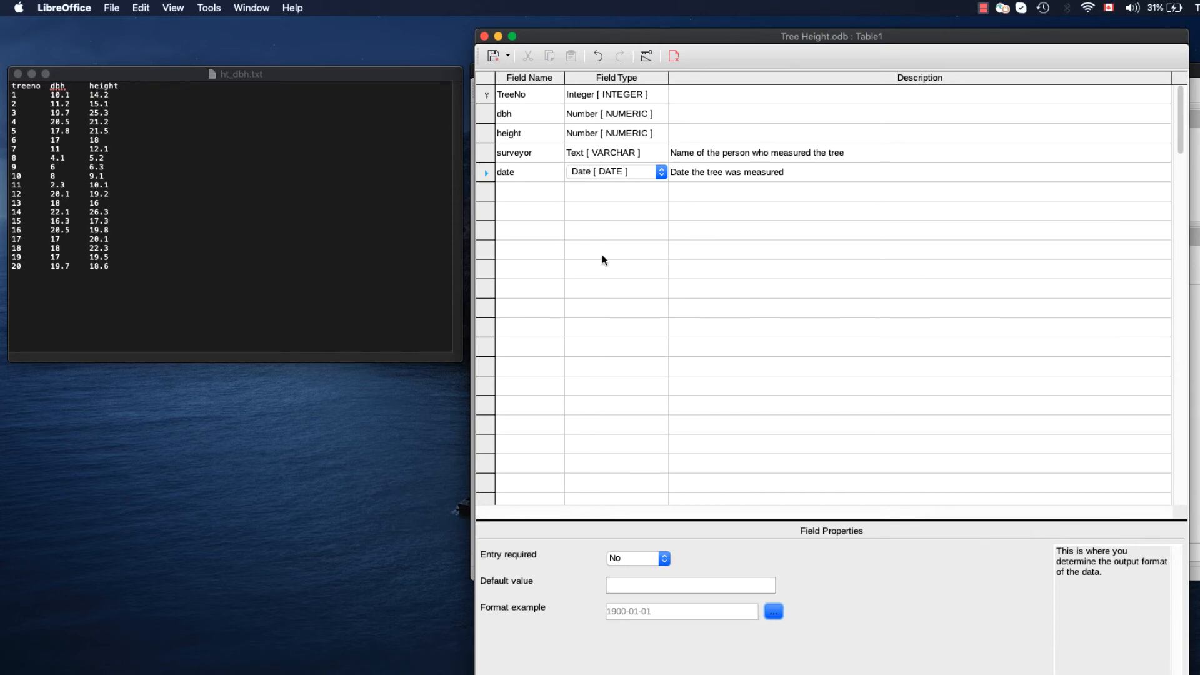
Step: Save the table design as Trees and open the Trees table for data entry
left_click(492, 59)
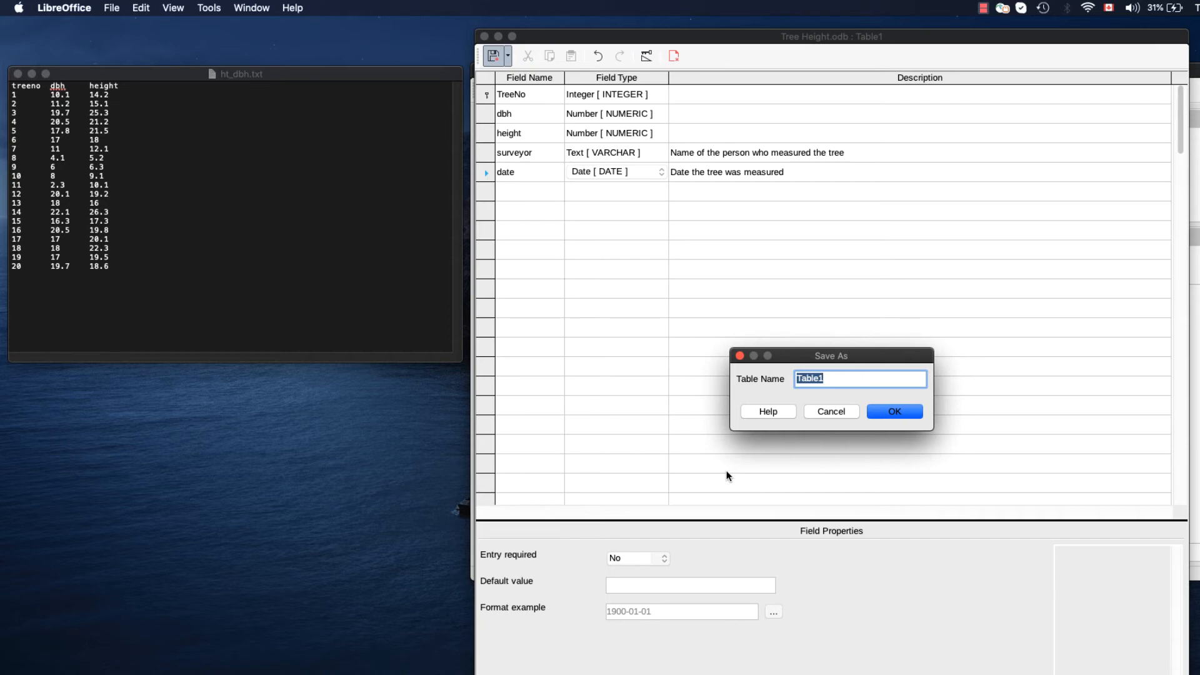
type("Trees")
left_click(895, 415)
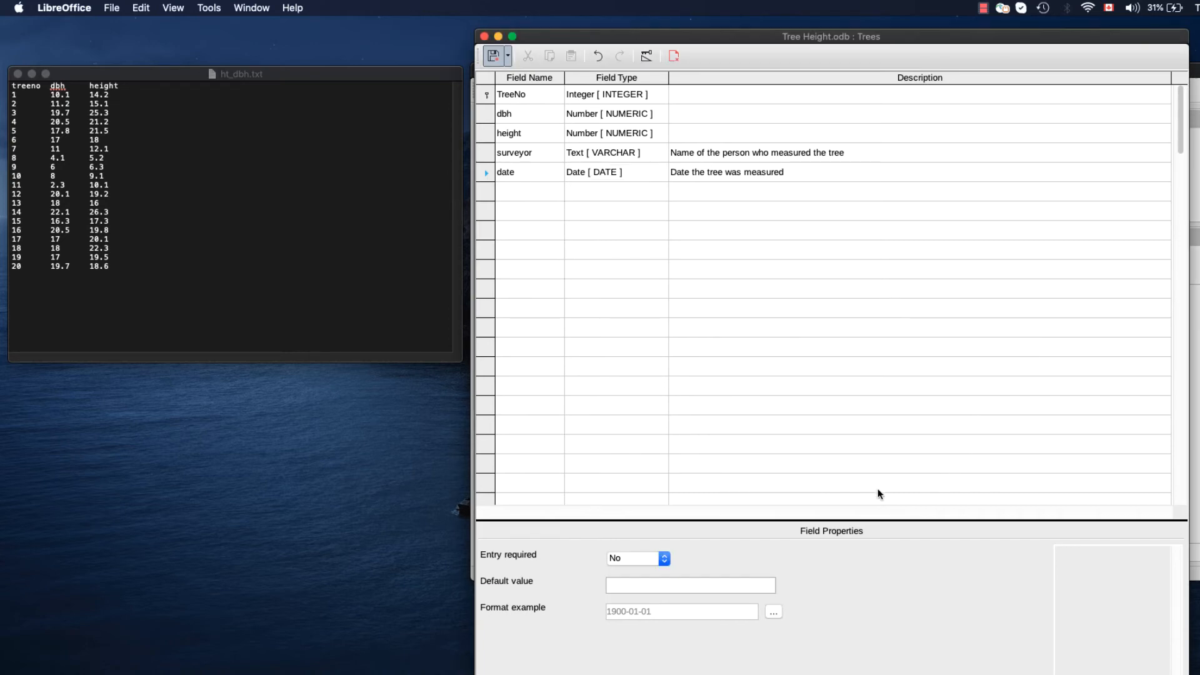
left_click(484, 37)
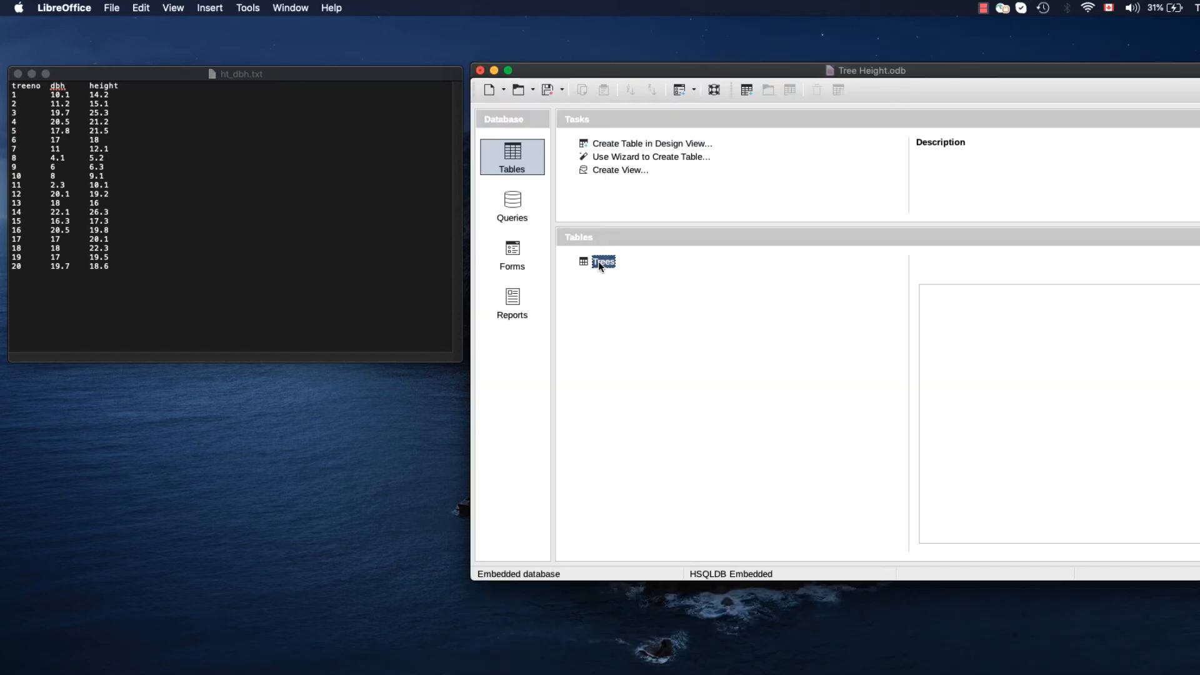
double_click(601, 262)
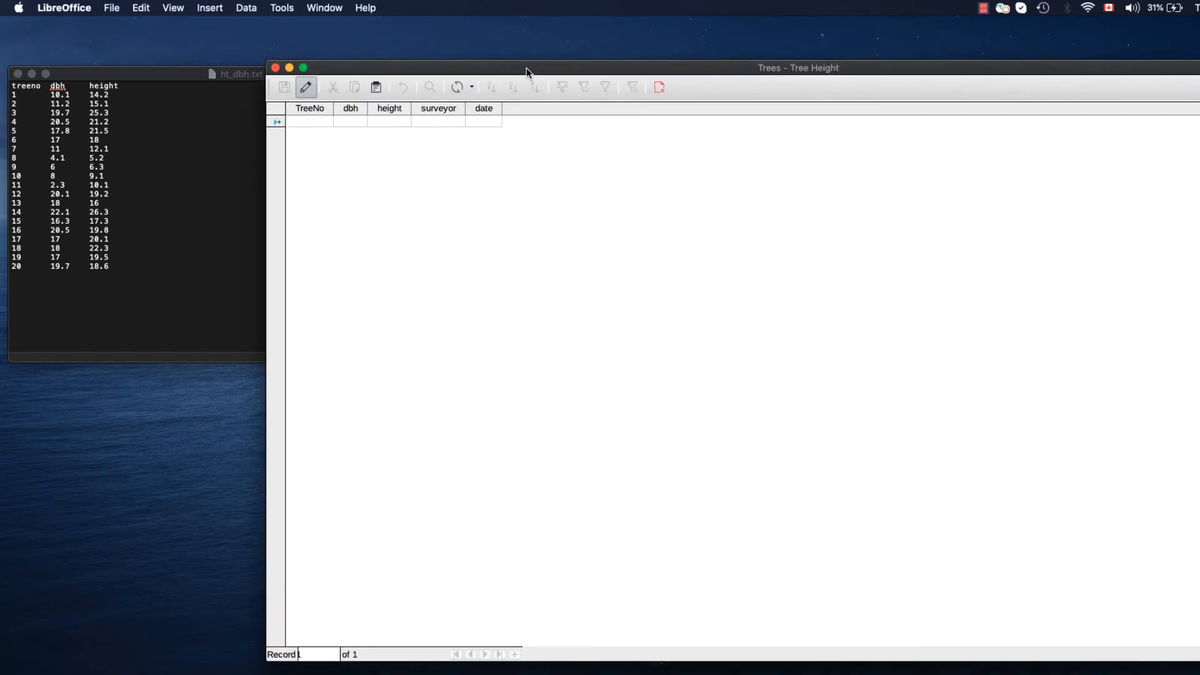
Step: Reopen the Trees table in design mode and set the TreeNo field's AutoValue to Yes
left_click_drag(526, 67, 523, 43)
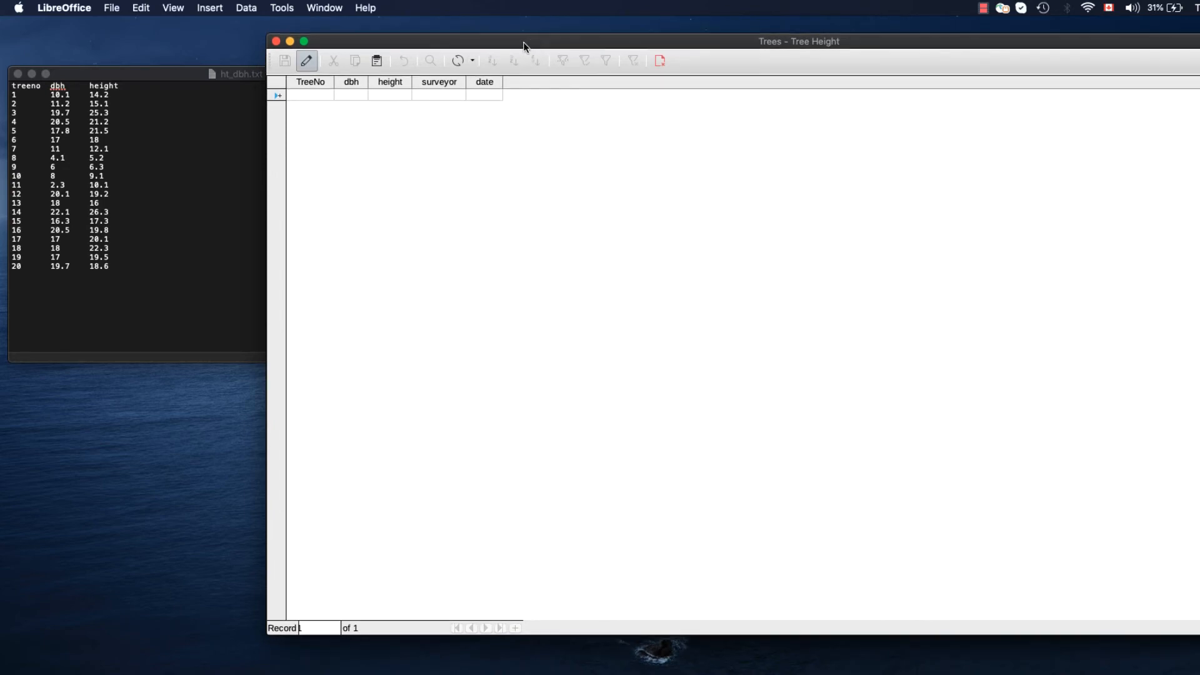
left_click(323, 82)
left_click(276, 41)
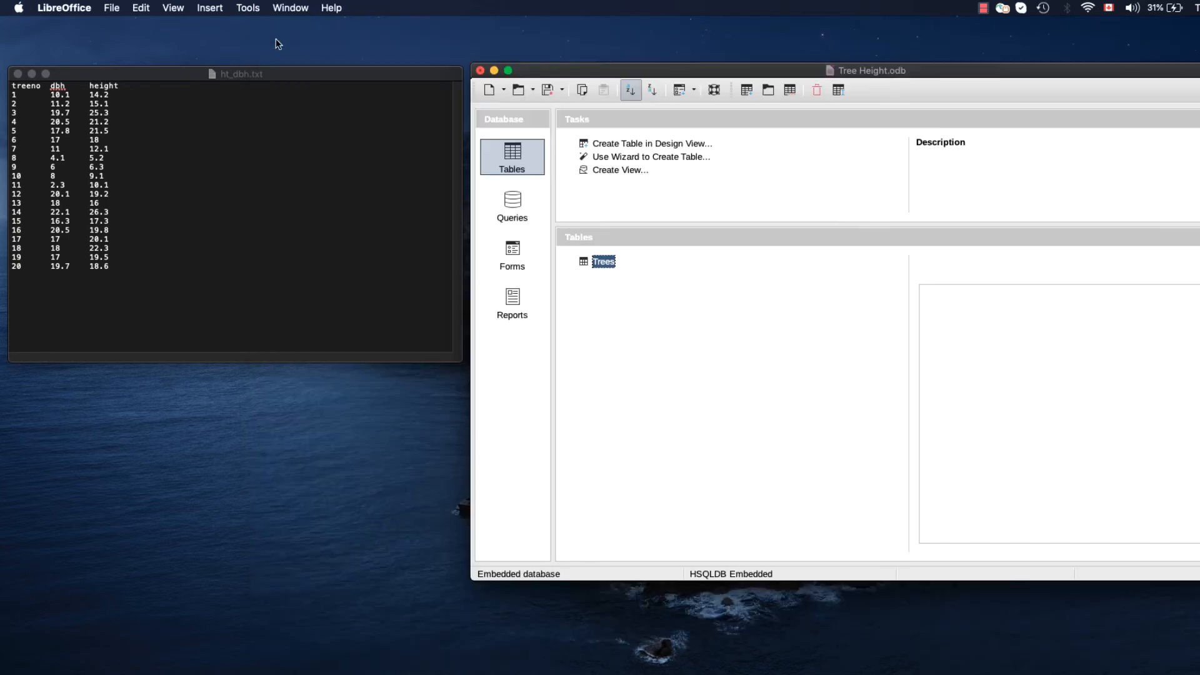
right_click(602, 261)
left_click(654, 347)
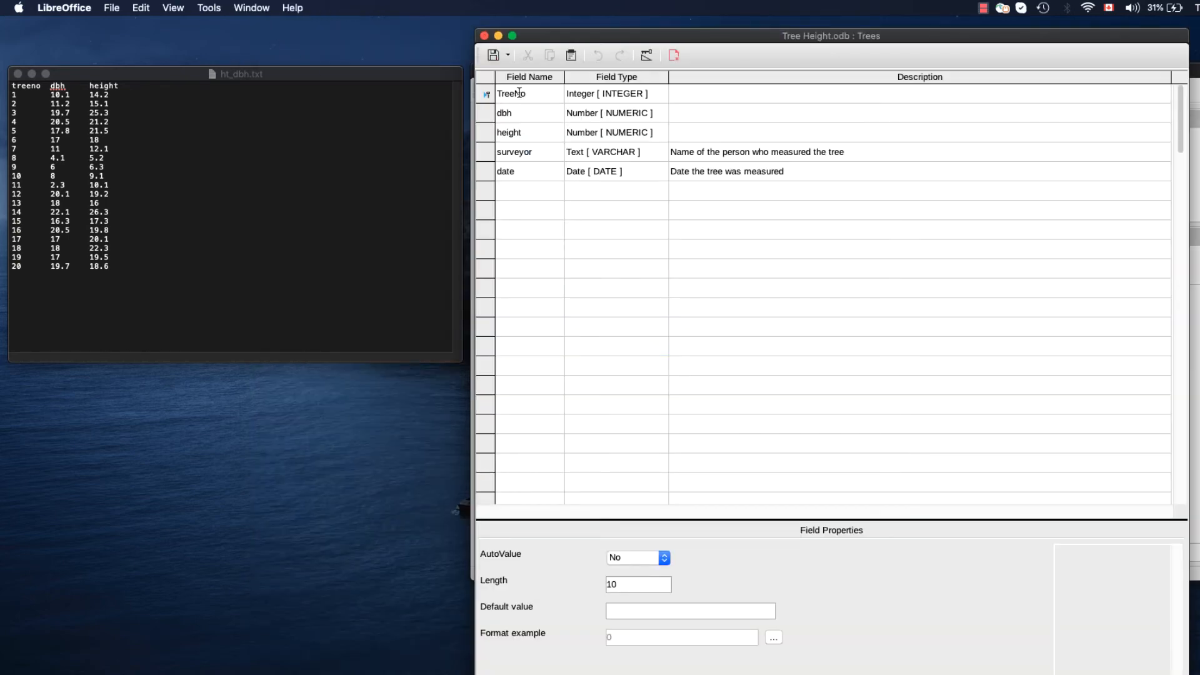
left_click(665, 554)
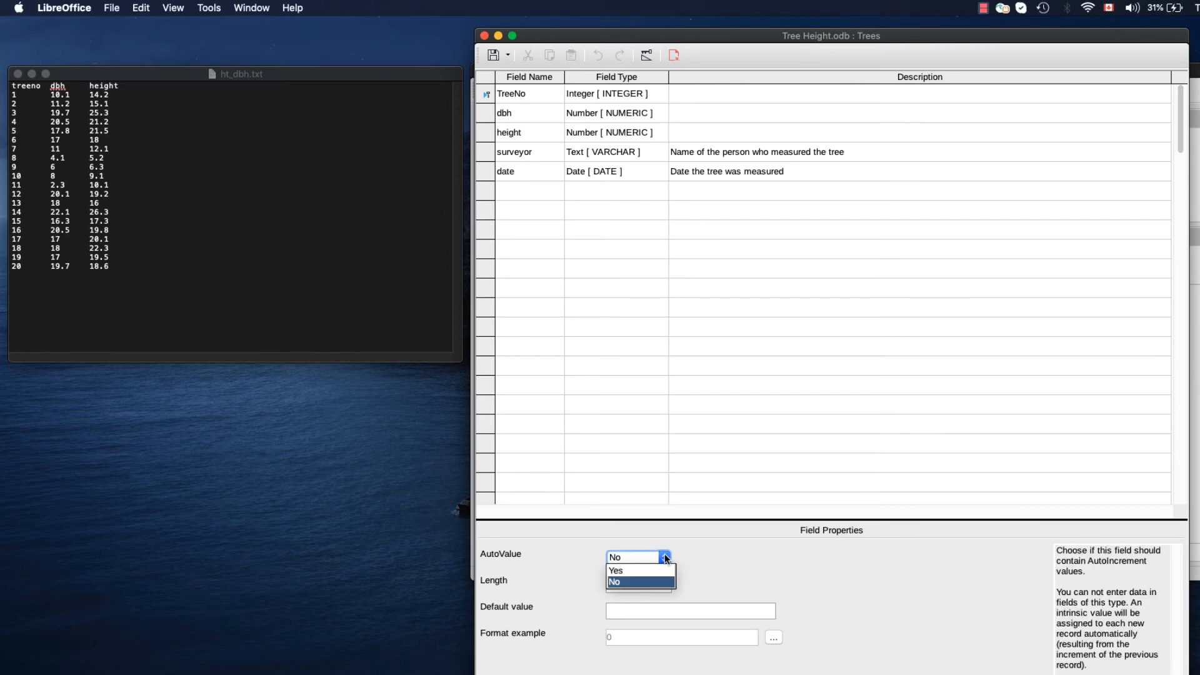
left_click(651, 568)
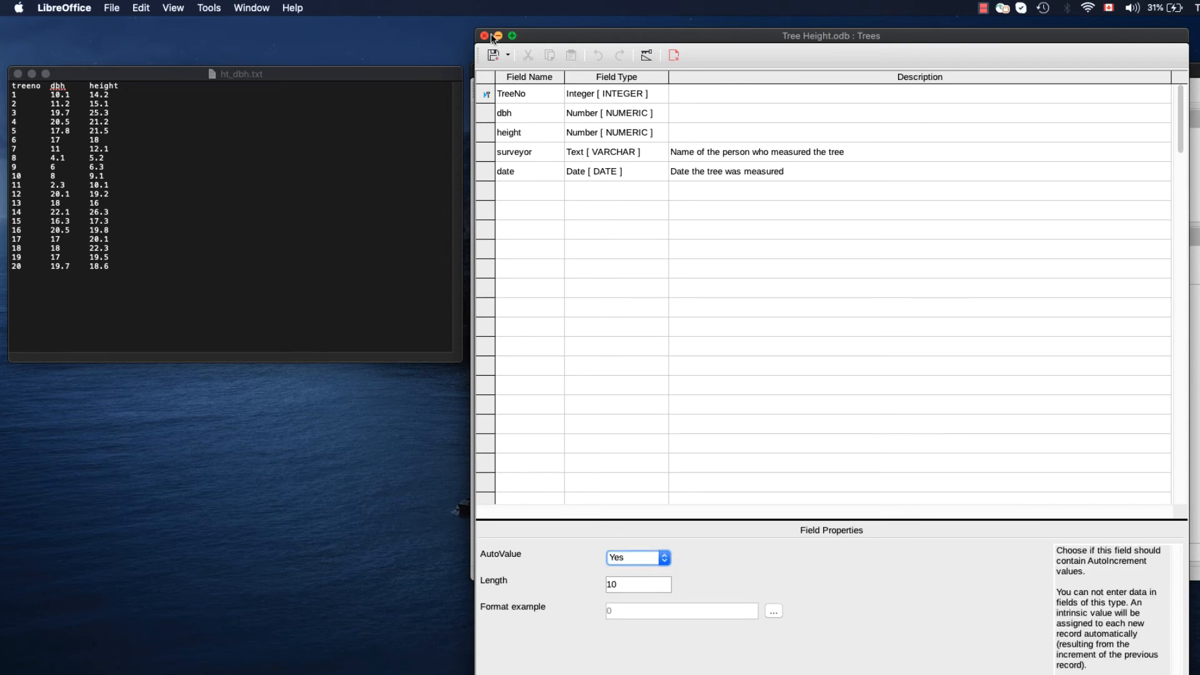
Step: Save and close the changed table design, and open the Trees table for data entry
left_click(492, 56)
left_click(484, 36)
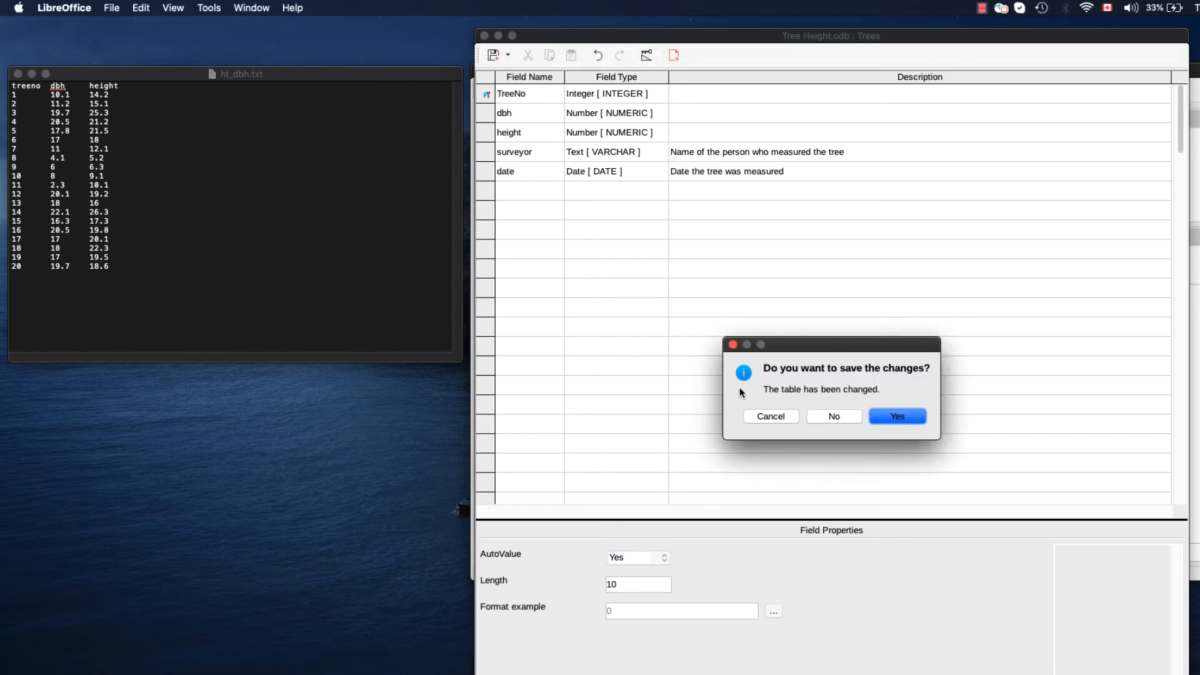
left_click(906, 415)
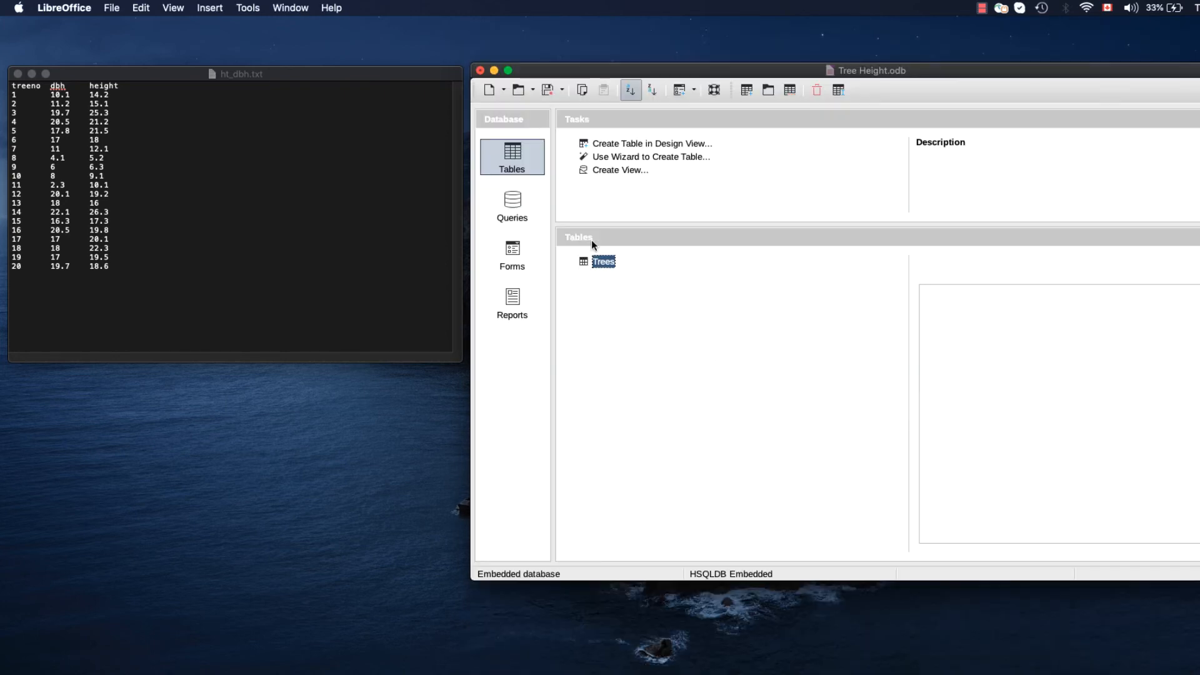
double_click(603, 261)
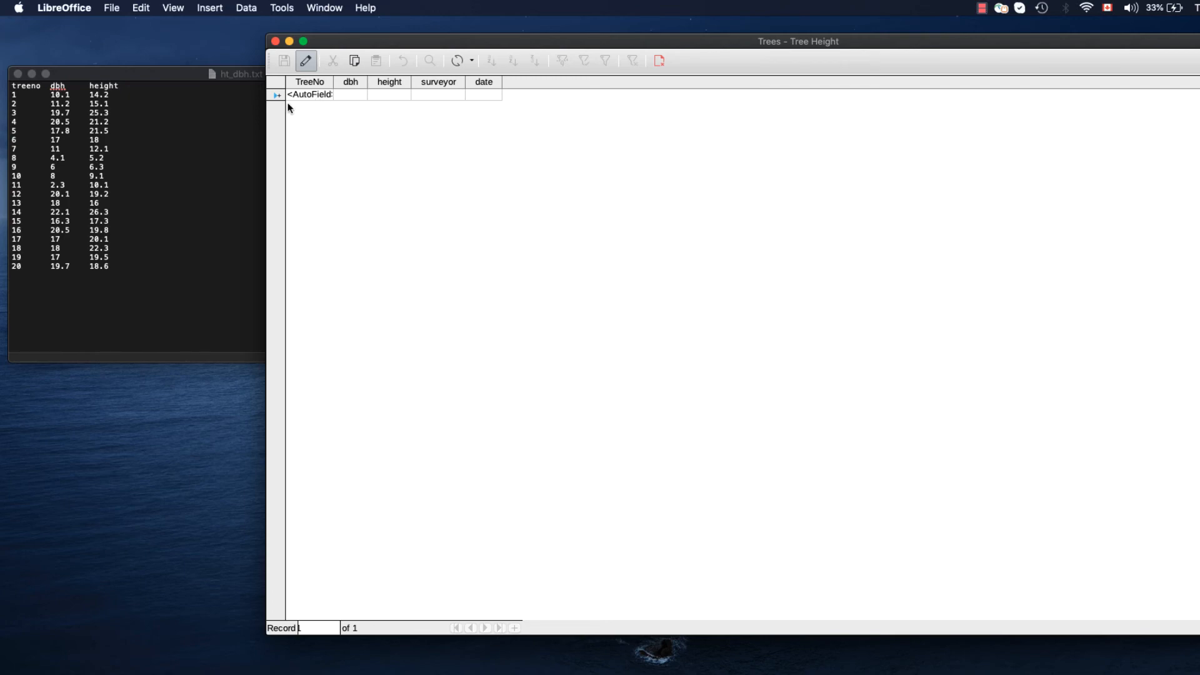
Step: Enter the first tree record with dbh 10.1, height 14.2, the surveyor's first name and the date June 9, 2020
left_click(354, 95)
type("10.1")
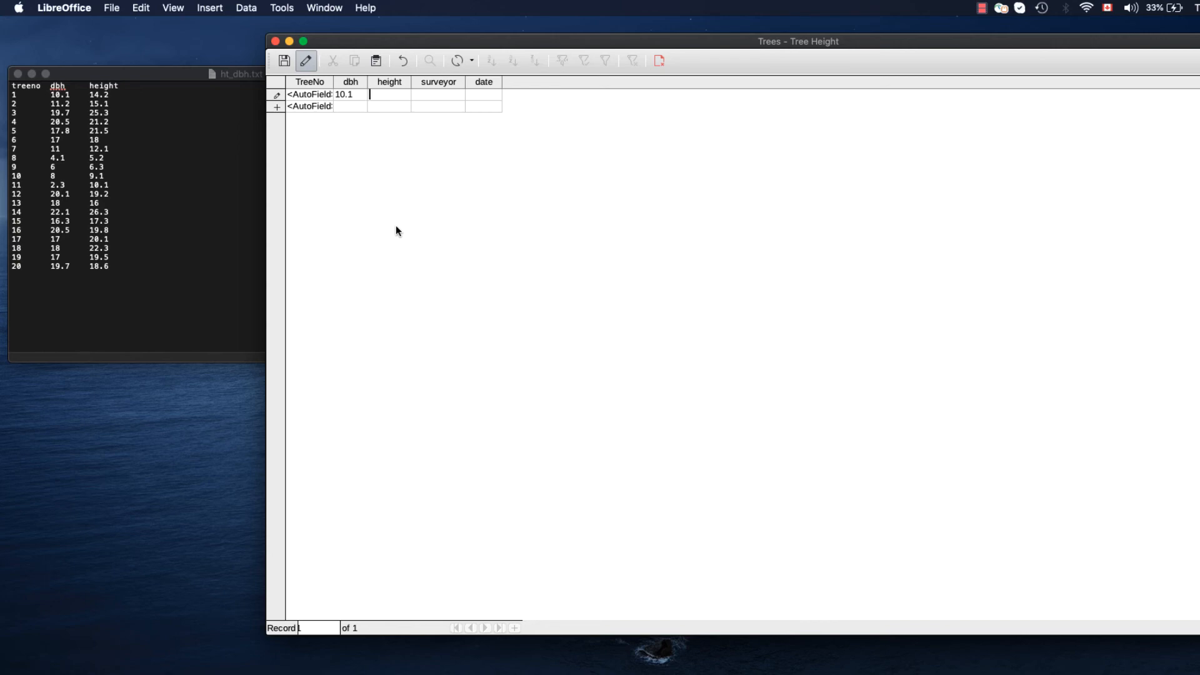
type("14.2")
key("Tab")
type("Flavie")
key("Tab")
type("June")
type(" 9, ")
type("2020")
key("Tab")
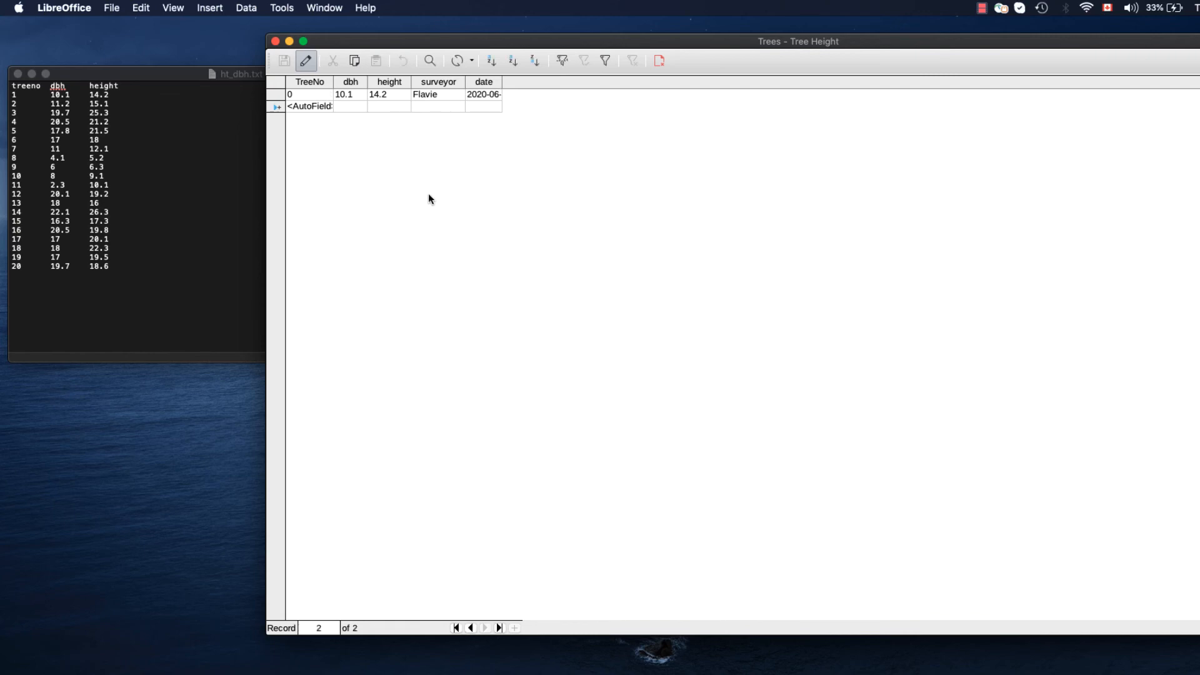
Step: Fit the date column to its contents and add a record with dbh 11.2, height 15.1, the surveyor's first name and June 9, 2020
double_click(503, 82)
type("11.2")
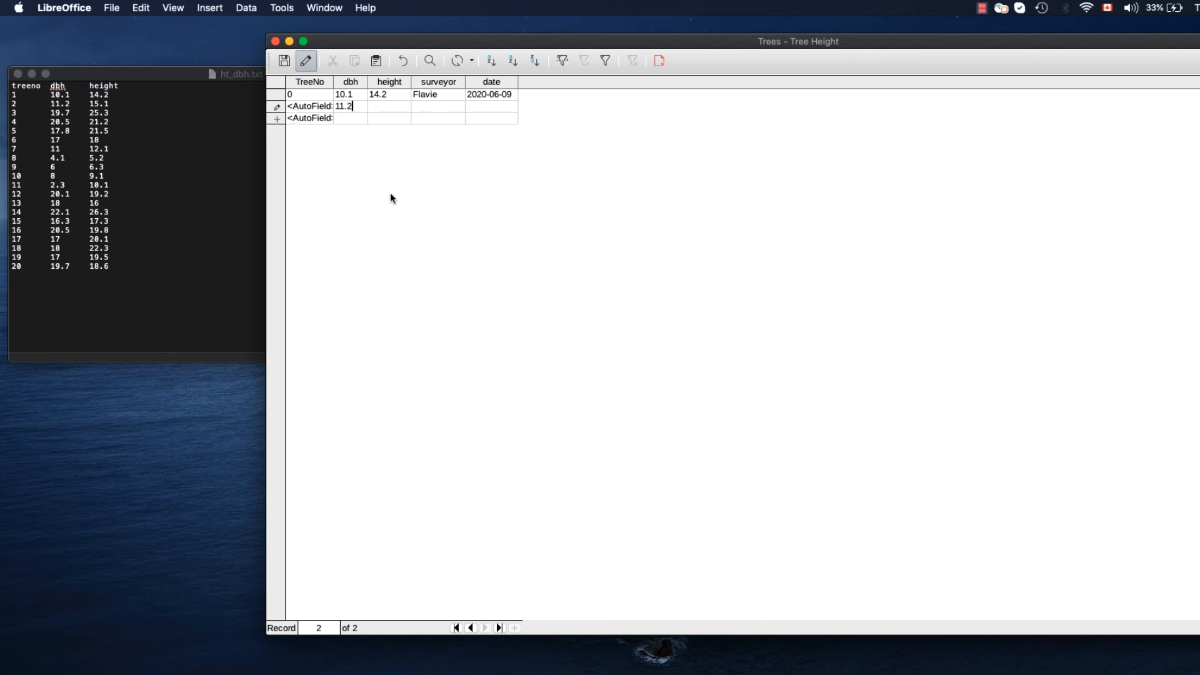
key("Tab")
type("15.1")
type("Suborna")
type("June")
type(" 9")
type(", 2020")
key("Return")
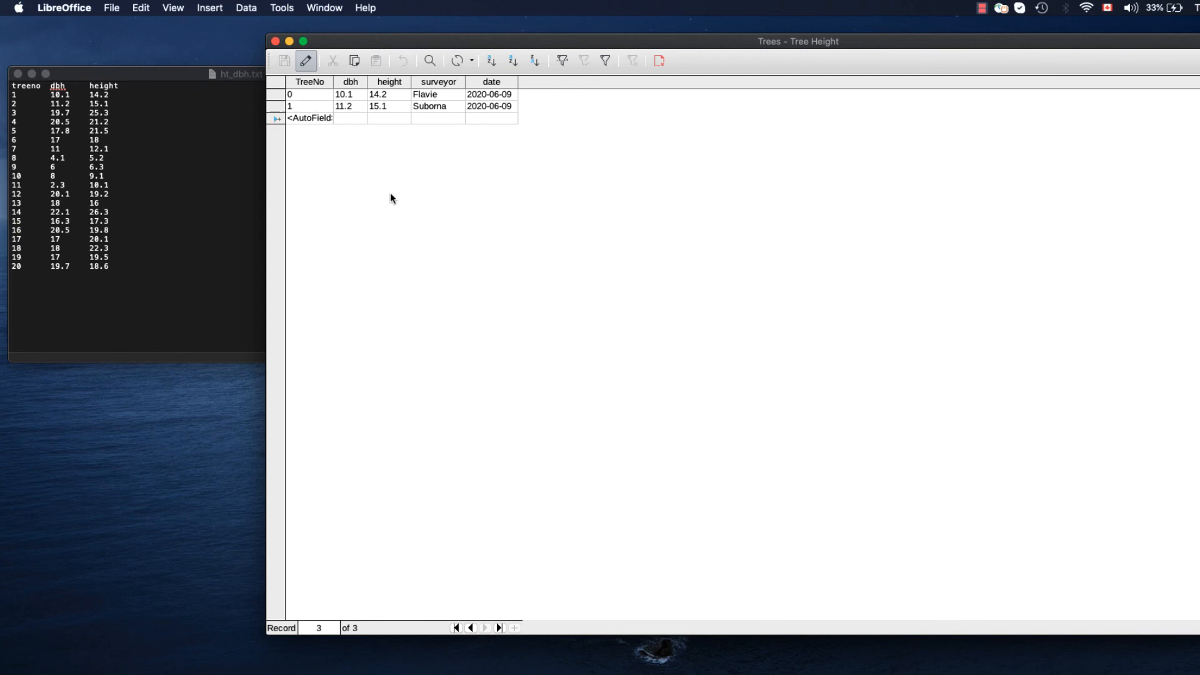
Step: Add a third tree record with dbh 19.7, height 25.3, the surveyor's first name and the date June 10, 2020
left_click(354, 121)
type("19")
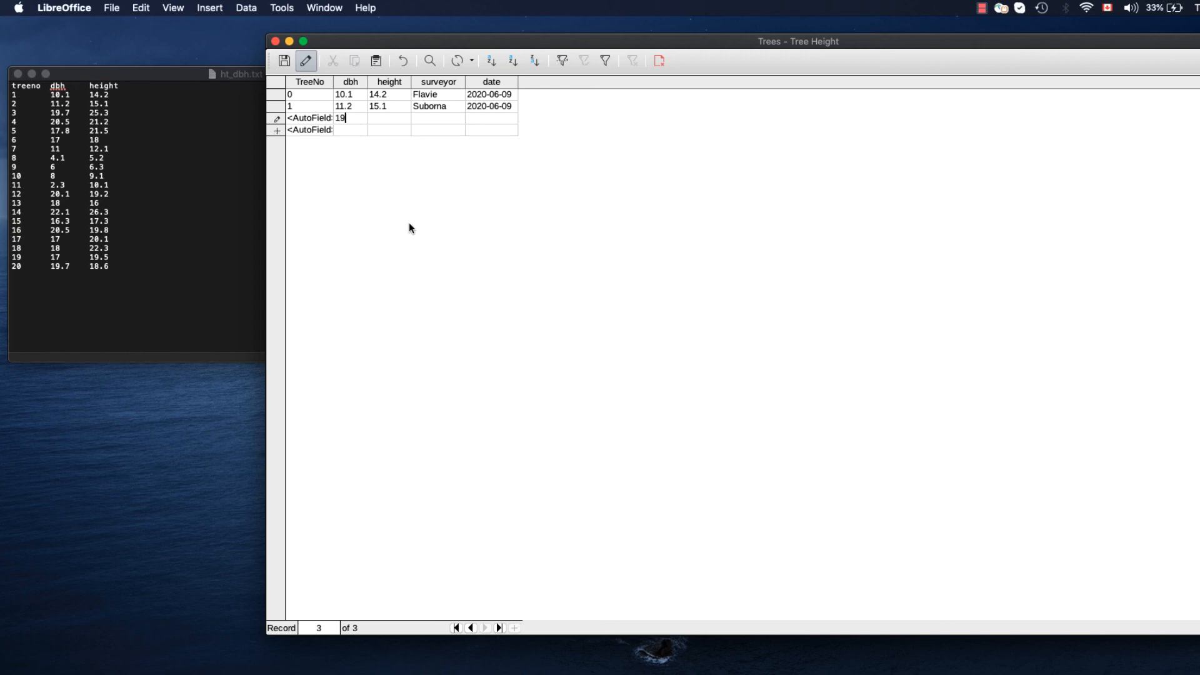
type(".7")
key("Tab")
type("25.")
type("3")
type("Flavie")
key("Tab")
type("June 10, 2020")
key("Tab")
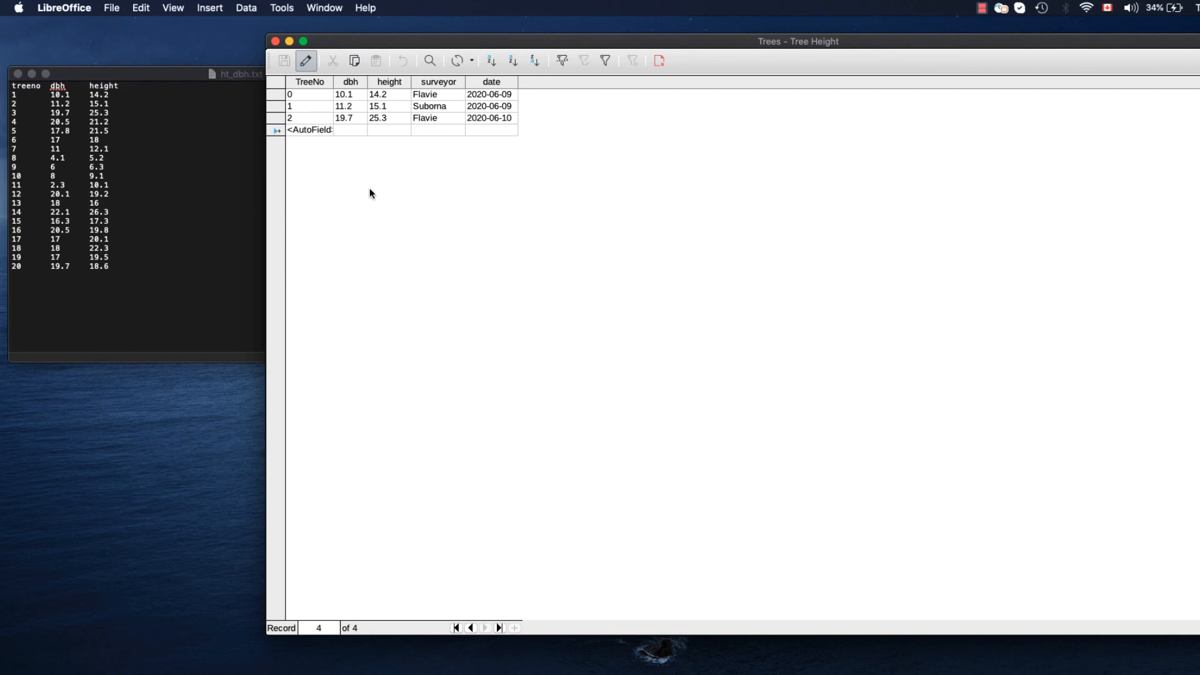
Step: Close the Trees table and reopen it to check the entered records
left_click(275, 41)
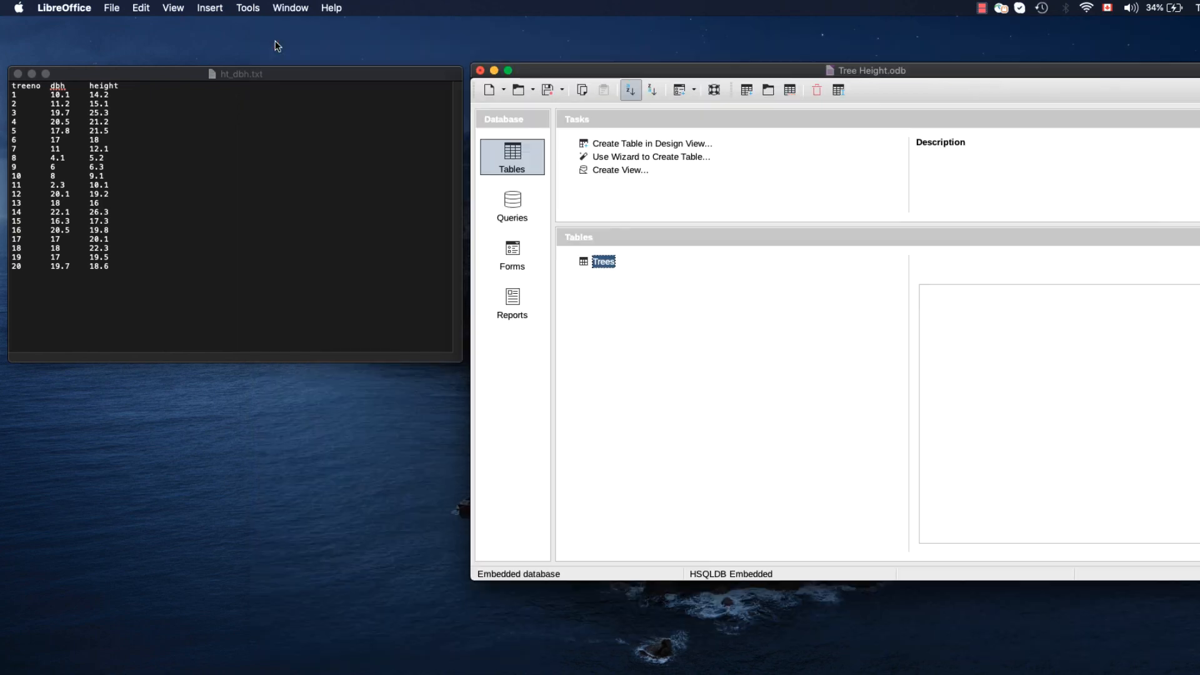
double_click(602, 261)
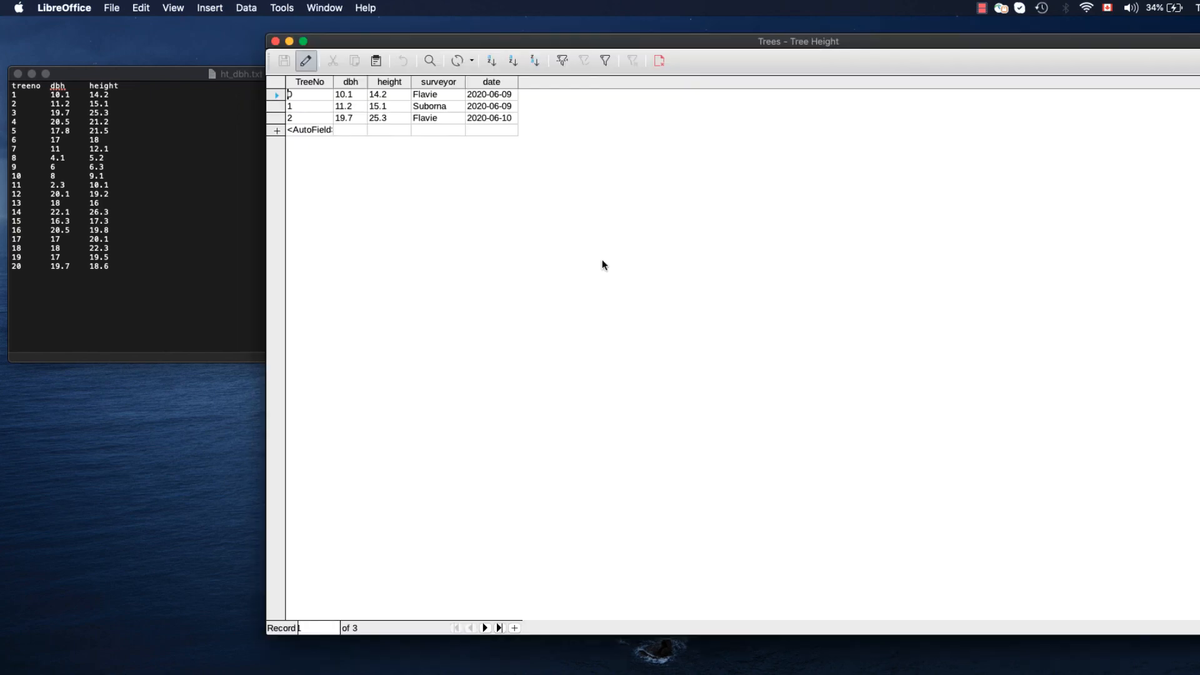